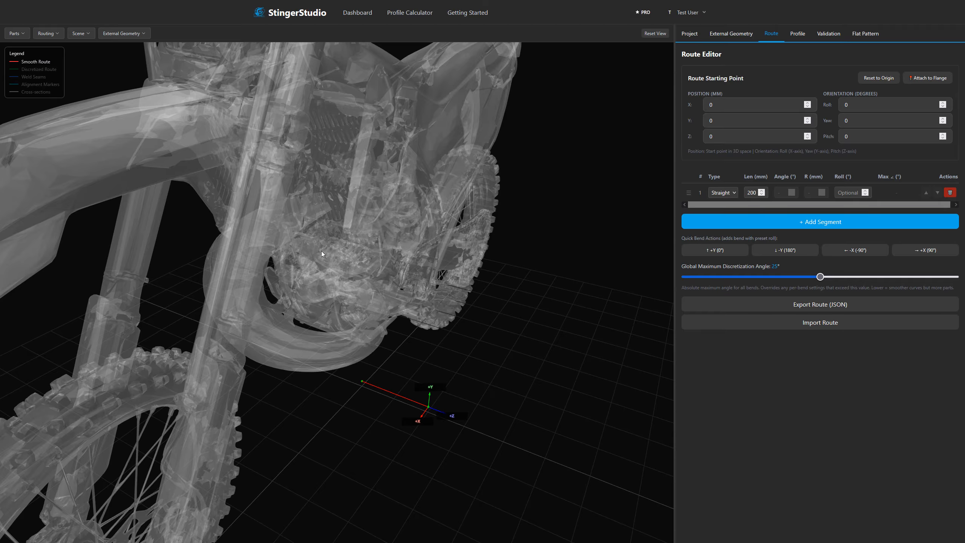
Try placing the route's starting point at X 200 mm and Y 400 mm.
left_click_drag(321, 251, 316, 211)
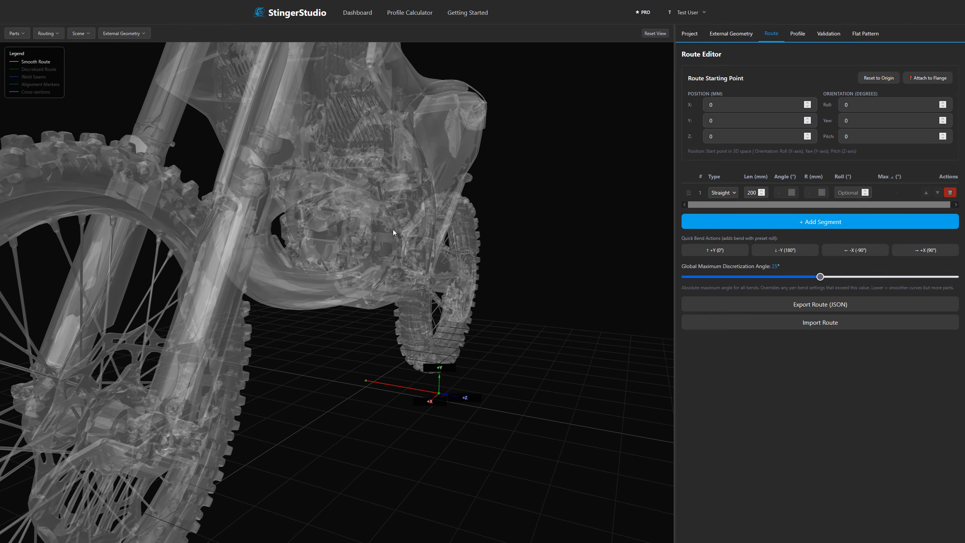
scroll(393, 229, "up", 7)
right_click_drag(355, 237, 356, 268)
mouse_move(355, 268)
left_mouse_down()
mouse_move(340, 276)
mouse_move(349, 273)
left_mouse_up()
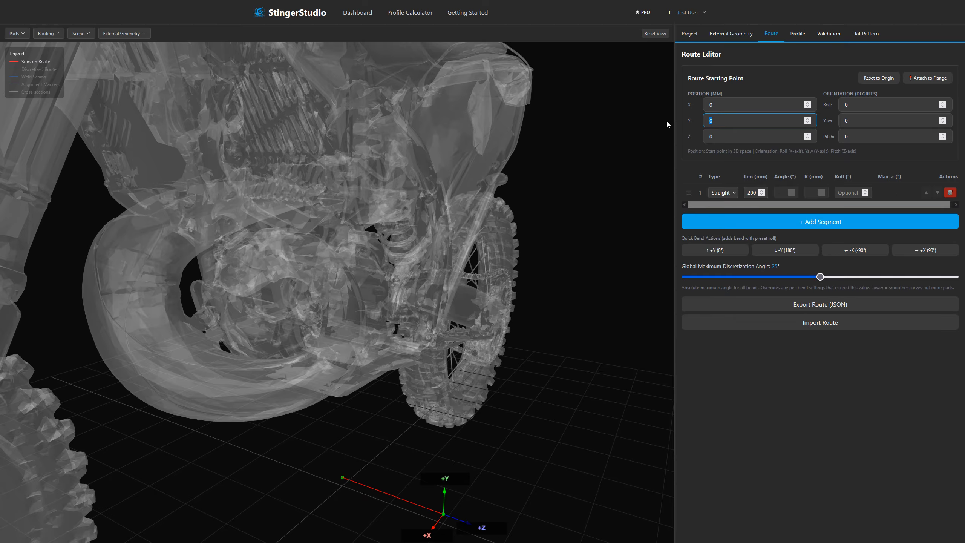
left_click(526, 175)
mouse_move(476, 185)
left_mouse_down()
mouse_move(457, 194)
mouse_move(485, 192)
left_mouse_up()
left_click_drag(719, 106, 679, 108)
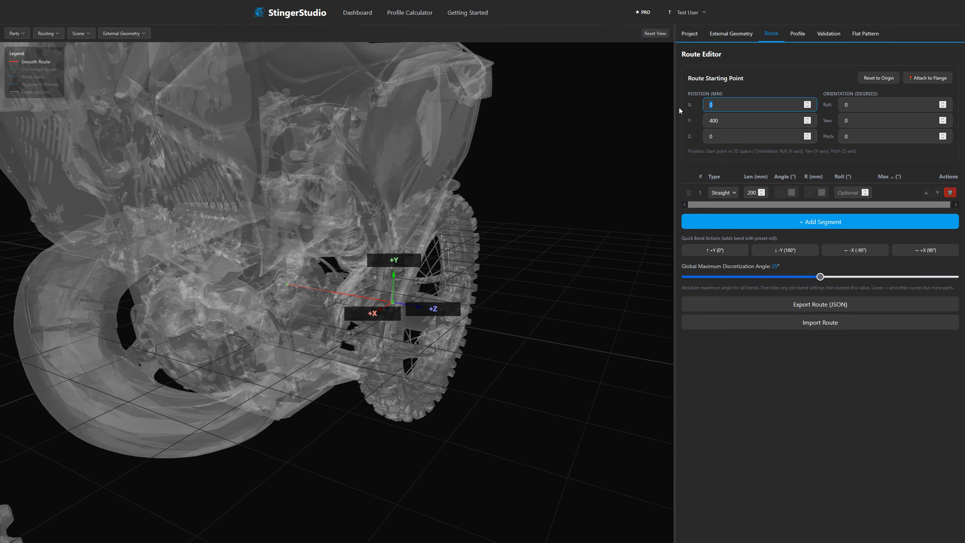
left_click(509, 127)
Move the route's starting point to Z 200 mm and Y 500 mm, keeping X at 0.
left_click_drag(720, 137, 688, 142)
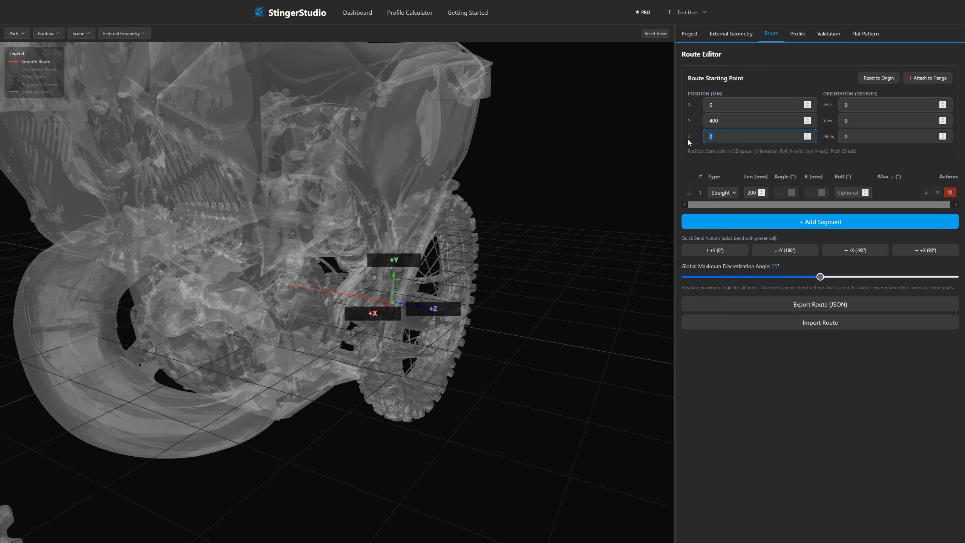
left_click(468, 151)
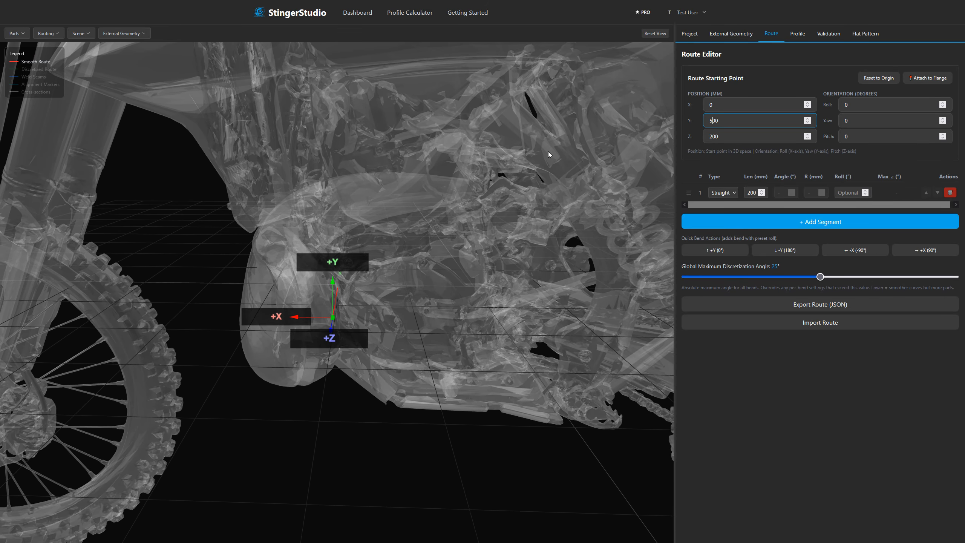
left_click(547, 154)
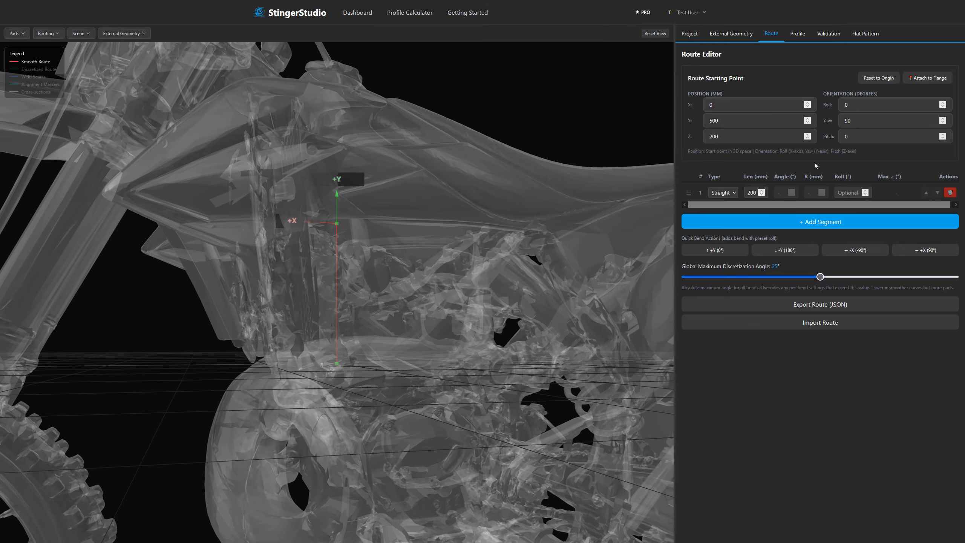
Set the route start's pitch to -90° with yaw at 0.
left_click(853, 134)
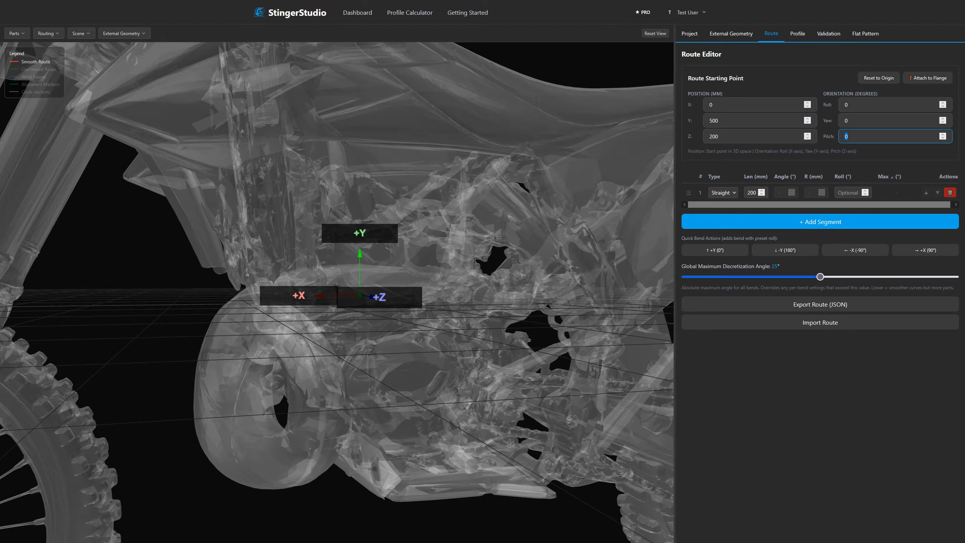
left_click(594, 179)
left_click_drag(451, 207, 433, 223)
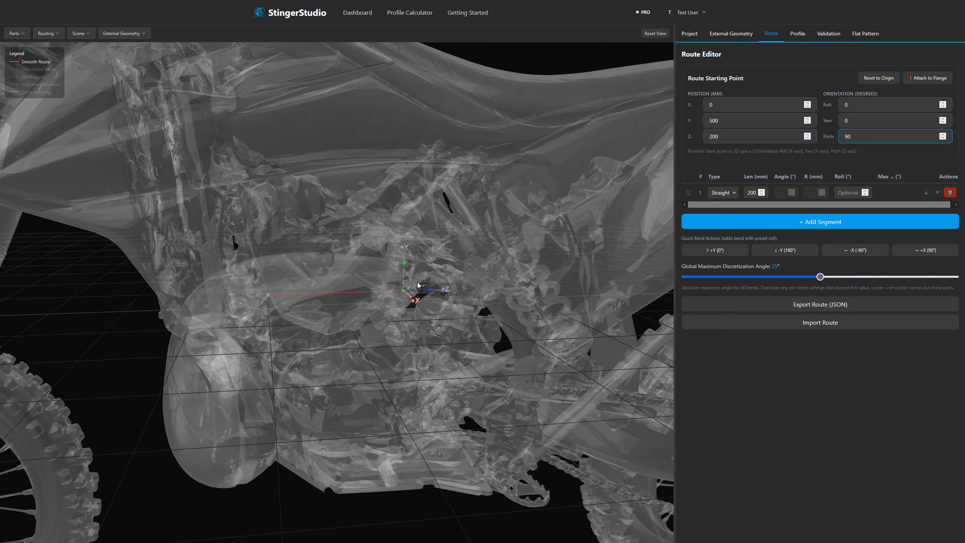
type("-")
key("Return")
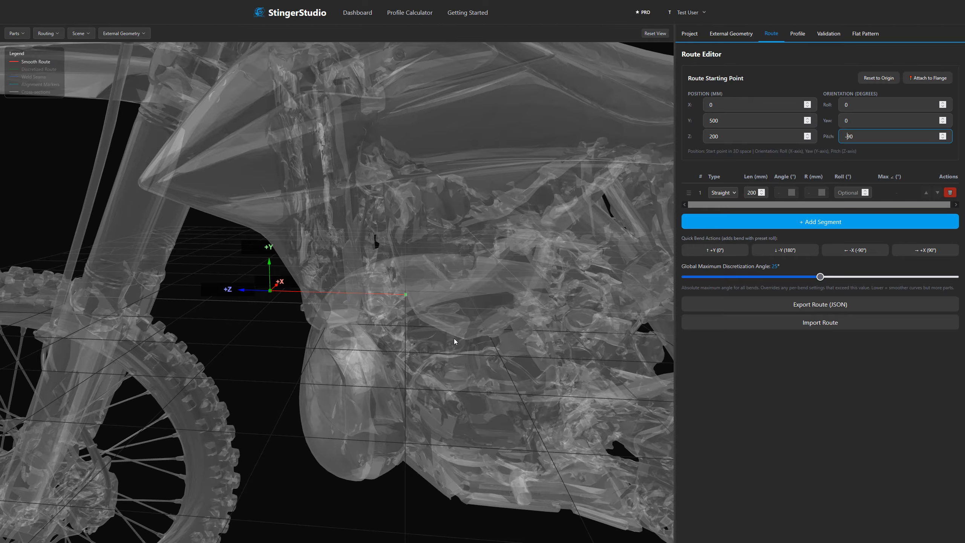
left_click_drag(454, 338, 450, 319)
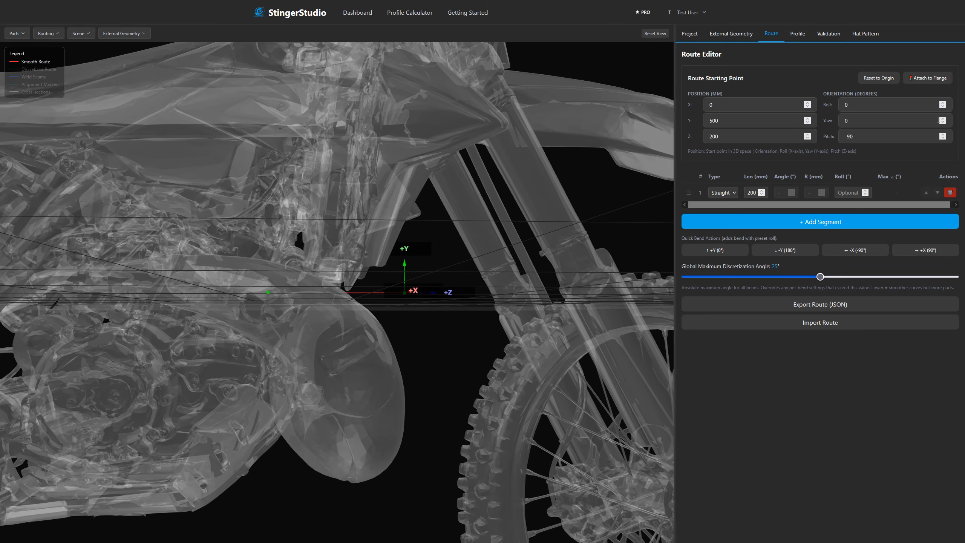
Set the route start's yaw to -33° to tilt it in line with the engine's exhaust outlet.
left_click(943, 123)
left_click_drag(520, 196, 422, 213)
left_click(943, 122)
left_click_drag(494, 207, 428, 261)
scroll(398, 223, "up", 8)
Fine-tune the route's starting position to Z 220 mm and Y 457 mm at the exhaust port.
left_click_drag(719, 136, 707, 136)
type("220")
left_click_drag(483, 180, 460, 179)
left_click_drag(715, 120, 708, 120)
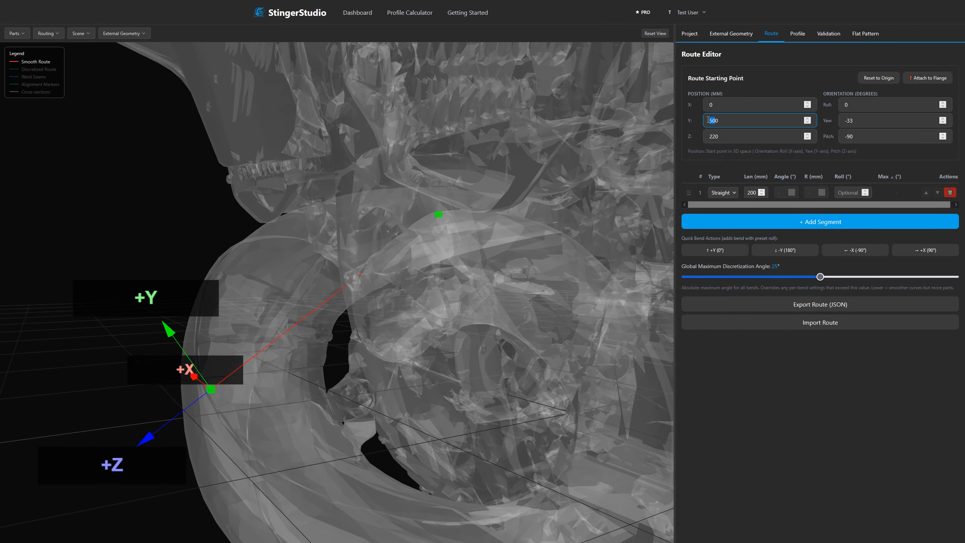
type("48")
left_click_drag(429, 186, 532, 183)
left_click(807, 122)
left_click(807, 123)
Shorten the first straight segment to 24 mm in the 3D view.
left_click_drag(589, 168, 256, 371)
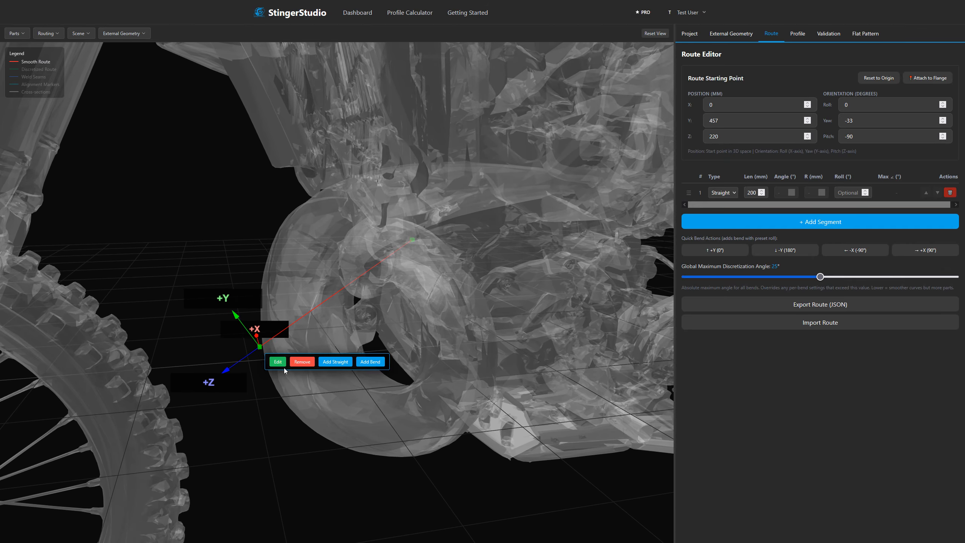
left_click(280, 363)
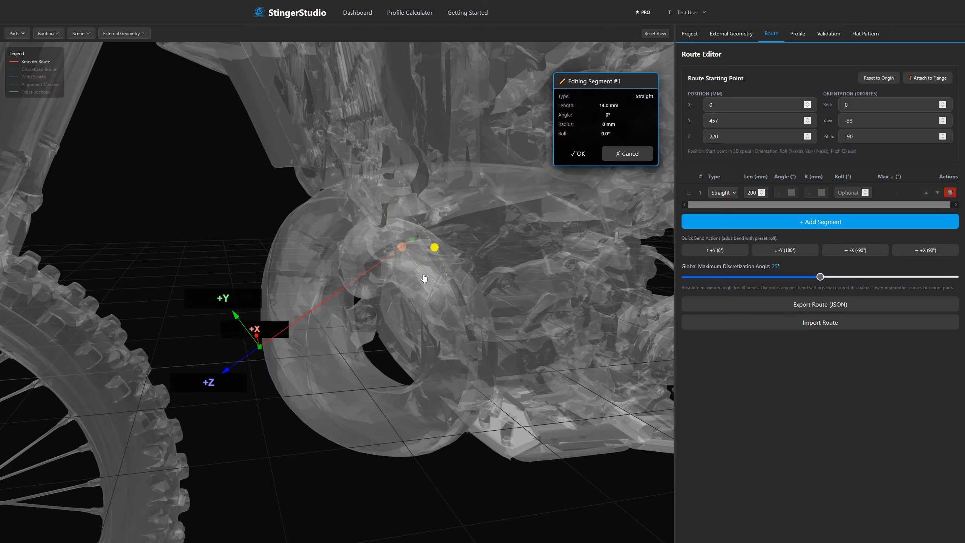
left_click(577, 153)
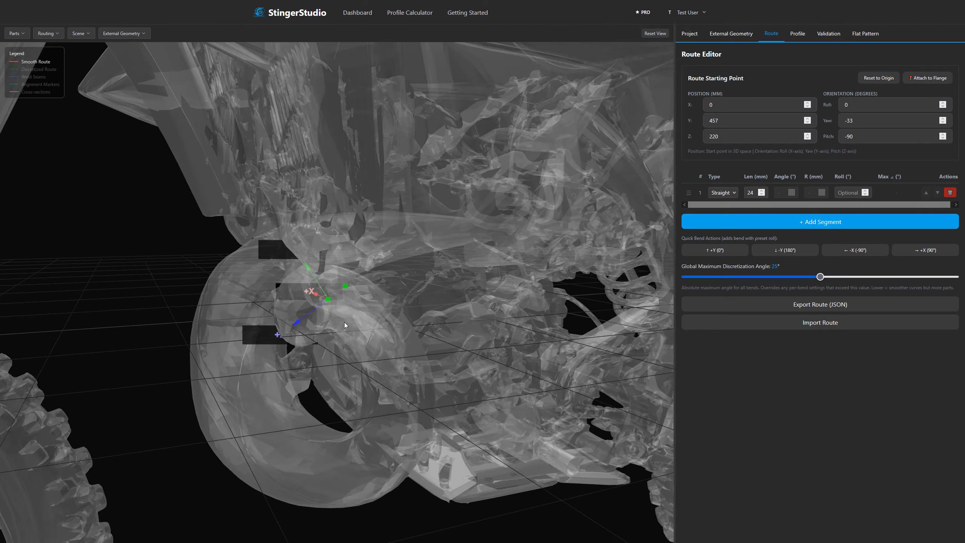
Start a bend at the end of the straight segment, shaping it to a 106° angle and 44 mm radius.
left_click_drag(344, 321, 335, 302)
left_click(335, 302)
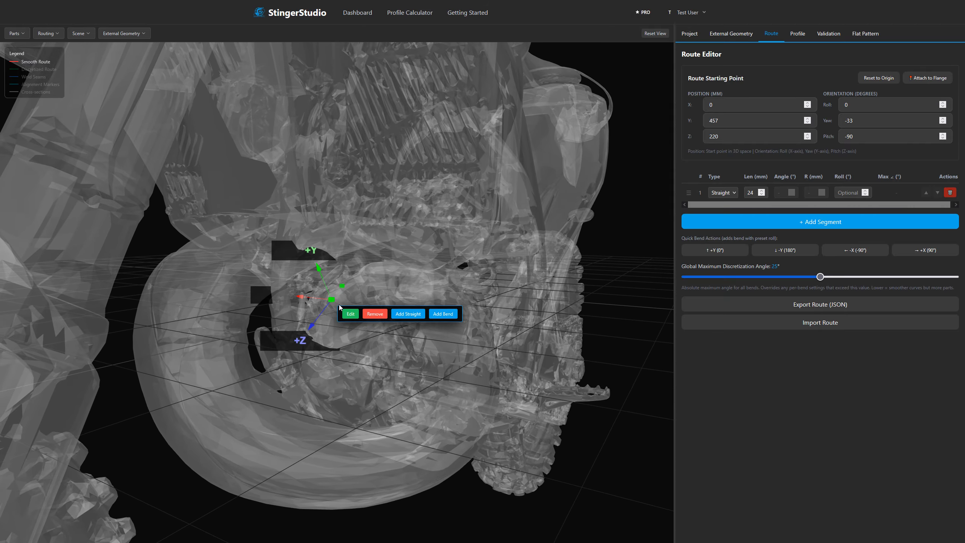
left_click(434, 310)
left_click_drag(402, 341, 482, 359)
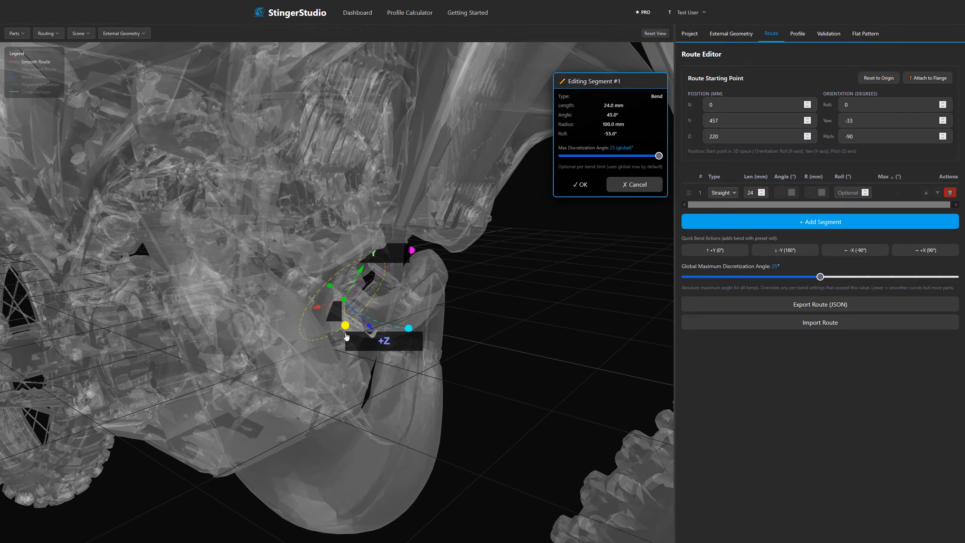
left_click_drag(397, 355, 424, 351)
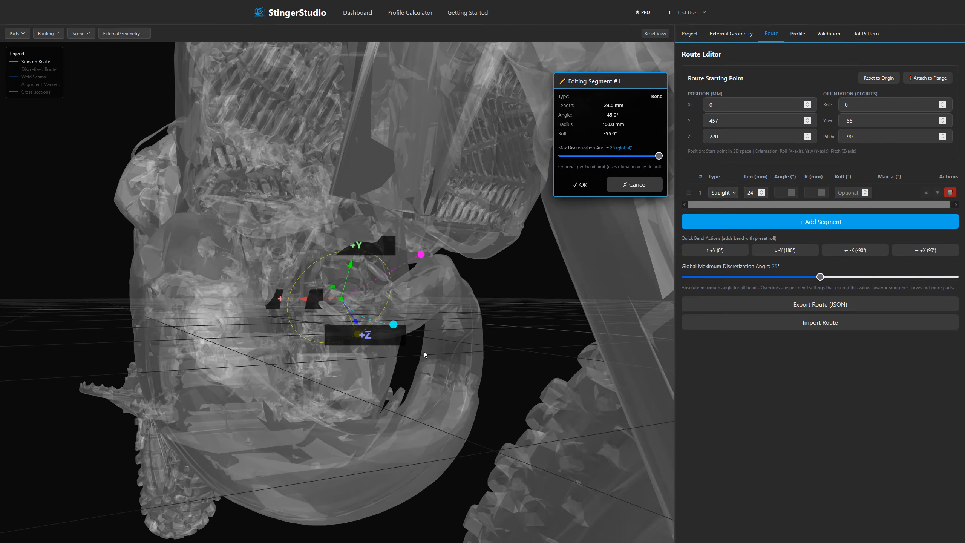
left_click_drag(420, 253, 411, 263)
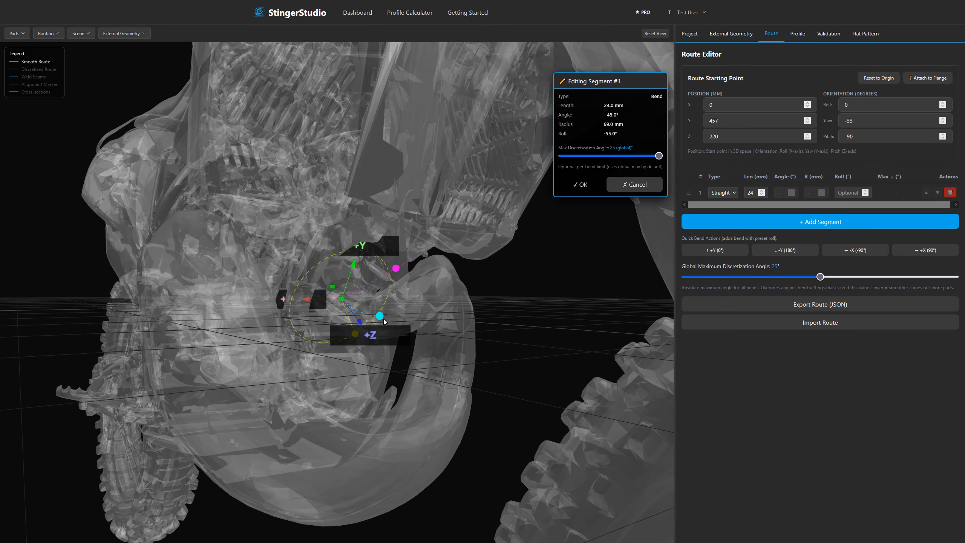
left_click_drag(441, 305, 512, 379)
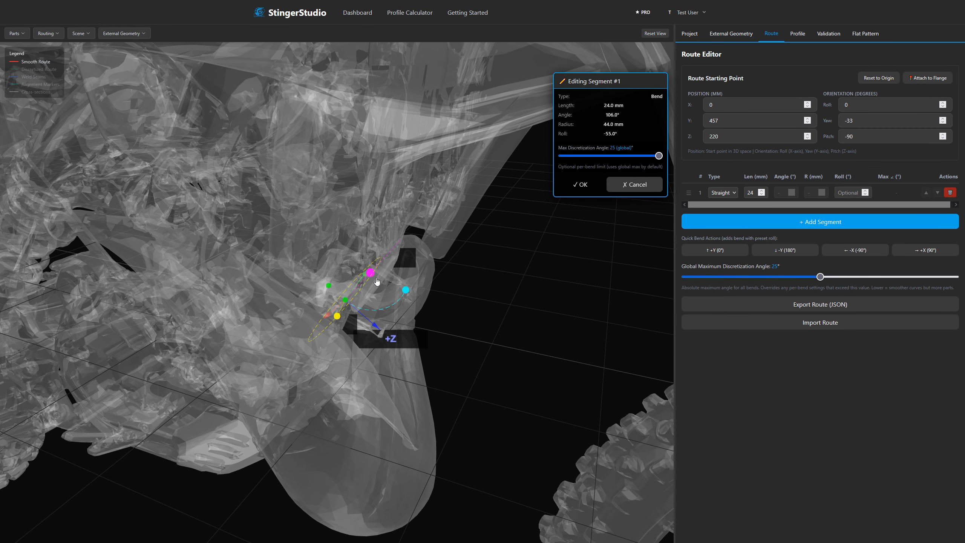
Refine the new bend to a 121° angle, 37 mm radius and -71° roll, and accept it.
left_click_drag(466, 331, 374, 304)
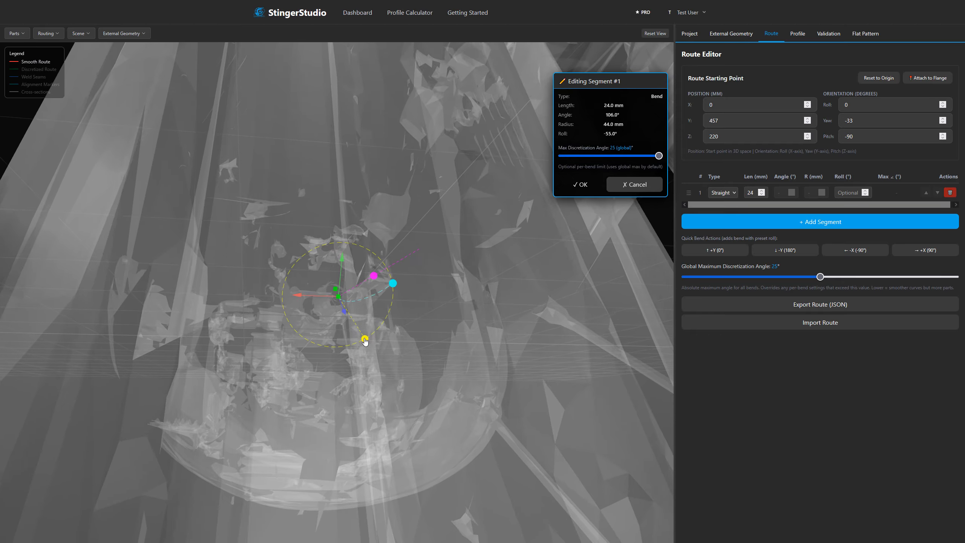
left_click_drag(365, 340, 302, 317)
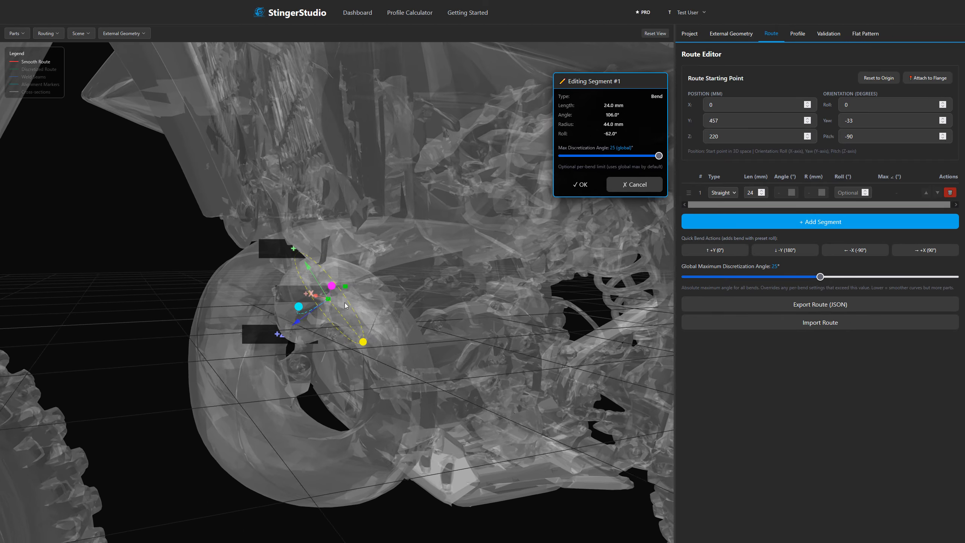
left_click_drag(335, 288, 332, 289)
left_click_drag(303, 350, 407, 398)
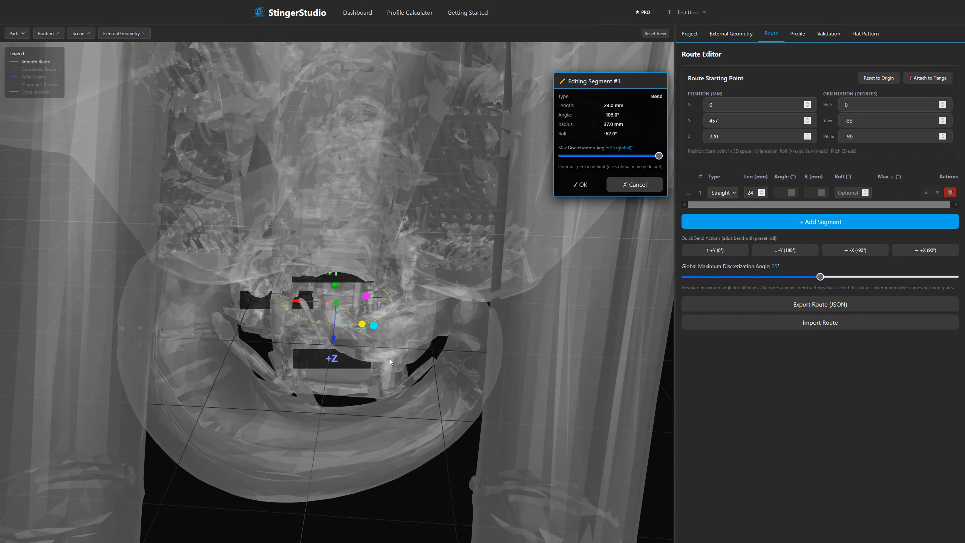
left_click_drag(386, 327, 346, 356)
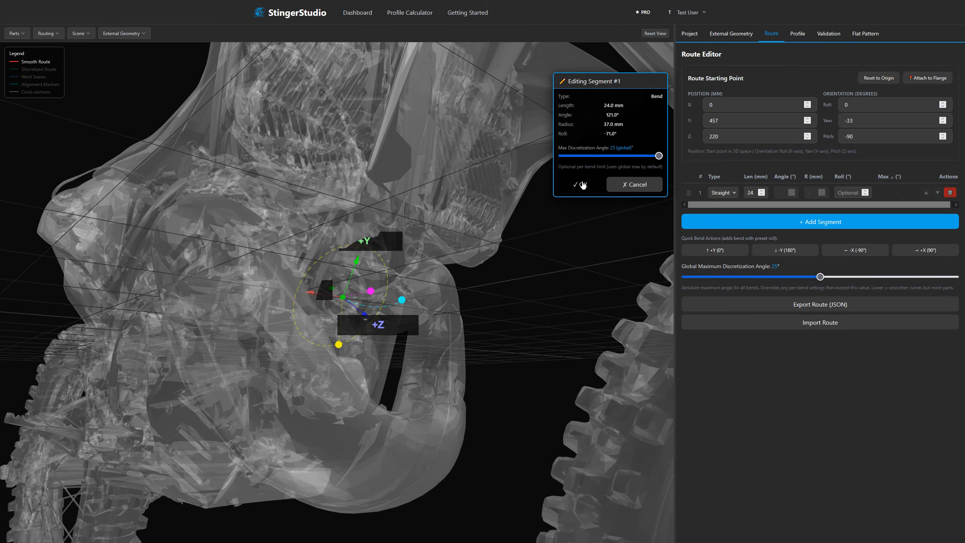
left_click(578, 185)
Increase the first bend's radius to 43 mm.
left_click_drag(412, 328, 417, 372)
left_click(371, 291)
left_click(390, 305)
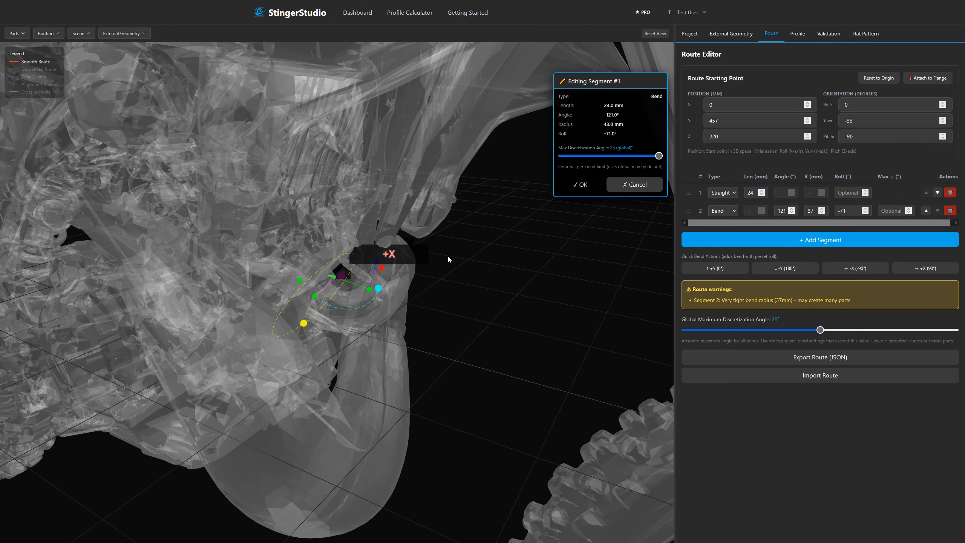
left_click(578, 182)
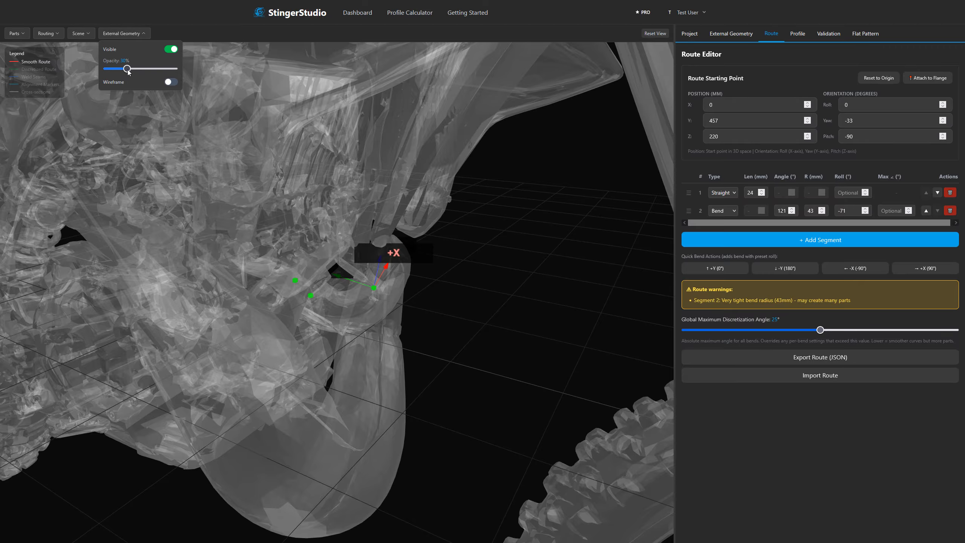
Lower the external geometry's opacity to 11%.
mouse_move(128, 71)
left_mouse_down()
mouse_move(105, 70)
mouse_move(117, 70)
left_mouse_up()
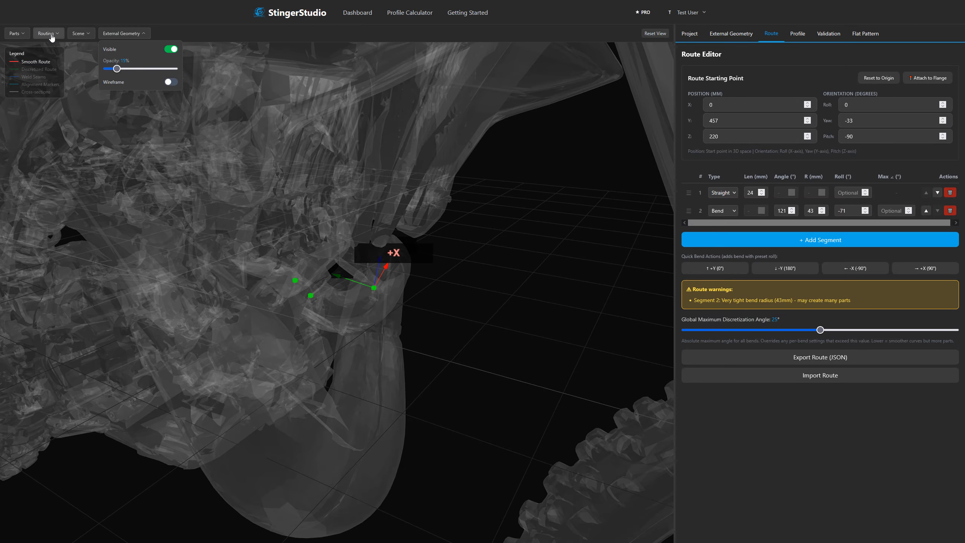
left_click(49, 35)
left_click(122, 34)
Hide the external geometry to inspect the bare route from another angle, and show it again.
left_click(169, 49)
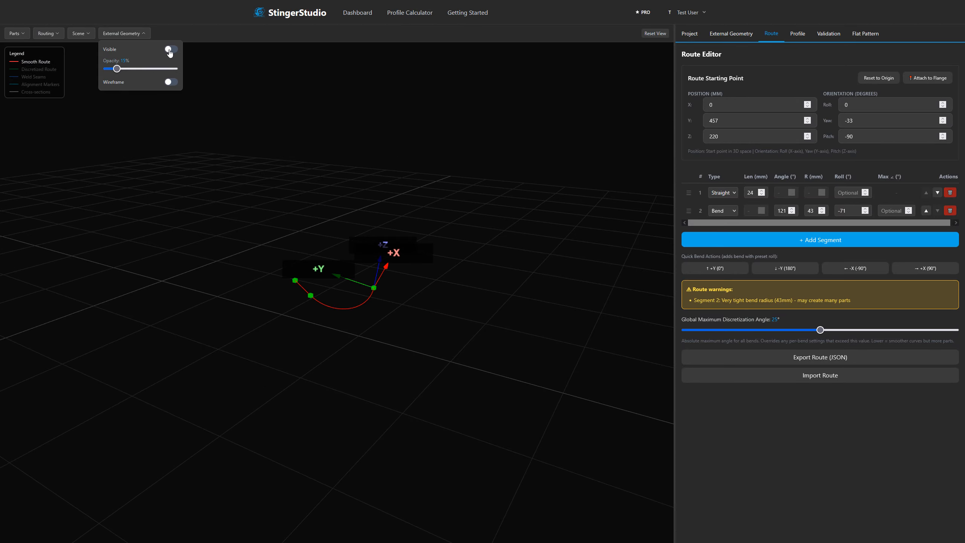
left_click_drag(349, 211, 306, 197)
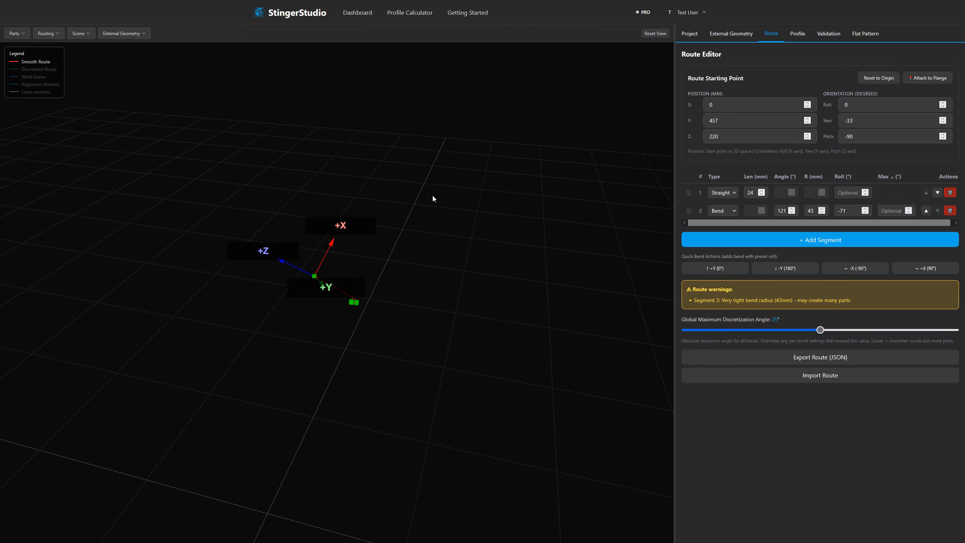
left_click(124, 37)
left_click(173, 50)
Adjust the starting straight to 29 mm and the first bend to a 125° angle with -67° roll.
left_click_drag(339, 123, 455, 105)
left_click_drag(458, 212, 462, 328)
left_click(327, 307)
left_click(580, 184)
left_click_drag(396, 347, 394, 322)
left_click(306, 303)
left_click(580, 184)
Add a second bend with a 76° angle, 74 mm radius and -101° roll.
left_click_drag(471, 361, 448, 343)
left_click(297, 277)
left_click(579, 184)
Add a third bend curving downward with a 93° angle, 75 mm radius and -3° roll.
left_click(418, 297)
left_click_drag(551, 445, 374, 364)
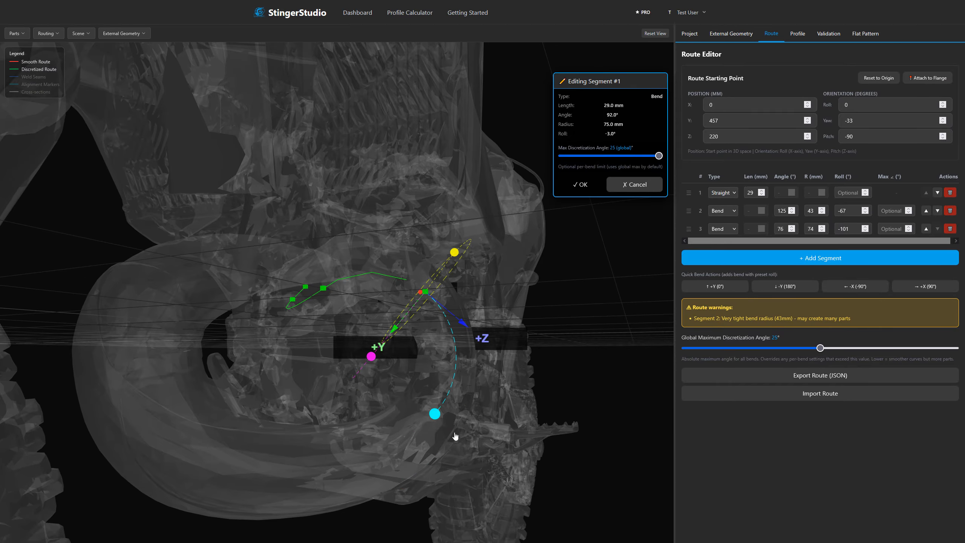
left_click_drag(455, 436, 455, 438)
left_click(579, 185)
Turn off the discretized route display, leaving only the smooth route shown.
left_click_drag(471, 361, 324, 399)
left_click(49, 33)
left_click(104, 60)
Add a bend at the route's end following the lower pipe loop, with 89° angle, 180 mm radius and 15° roll.
left_click_drag(204, 263, 406, 403)
left_click(417, 400)
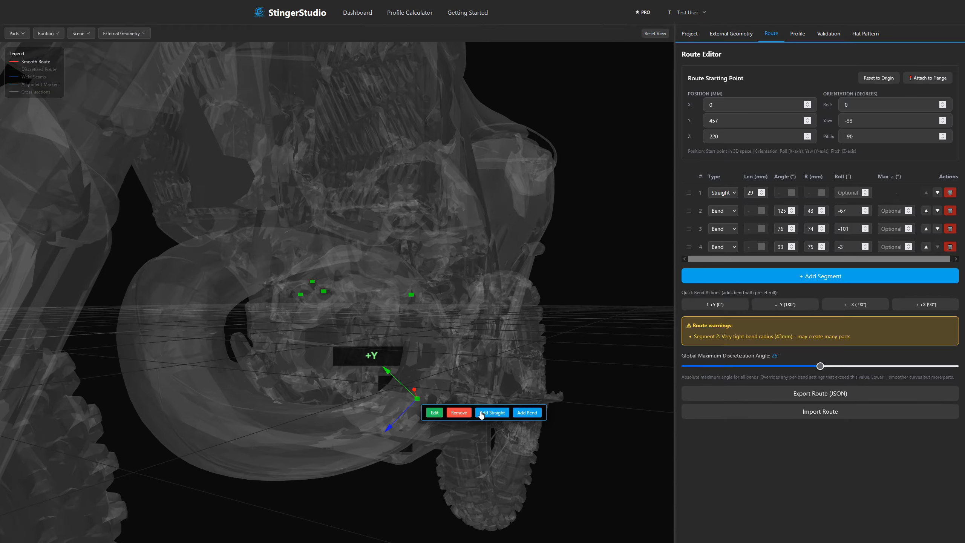
left_click(527, 413)
left_click_drag(264, 433, 327, 425)
left_click_drag(349, 332, 290, 281)
left_click_drag(386, 400, 395, 486)
left_click_drag(428, 414, 426, 426)
left_click_drag(448, 471, 171, 428)
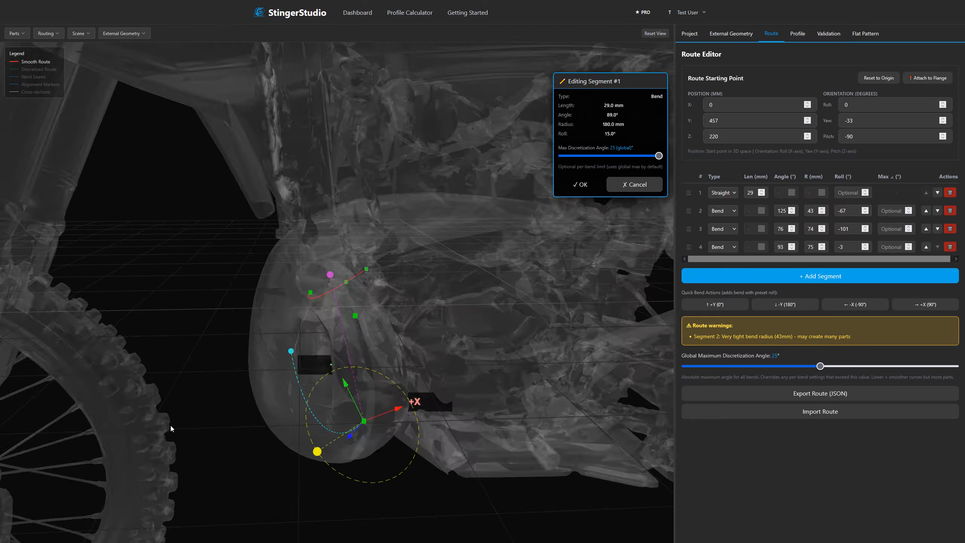
left_click(580, 184)
Continue the pipe loop with a bend of 41° angle, 166 mm radius and 30° roll.
left_click_drag(243, 354, 406, 399)
left_click(421, 395)
left_click(529, 408)
left_click_drag(501, 319, 389, 252)
left_click_drag(304, 288, 393, 300)
left_click(580, 184)
Extend the route with a bend of 55° angle, 92 mm radius and 12° roll.
left_click(393, 331)
left_click_drag(471, 304, 414, 326)
left_click(502, 345)
left_click_drag(291, 307, 279, 267)
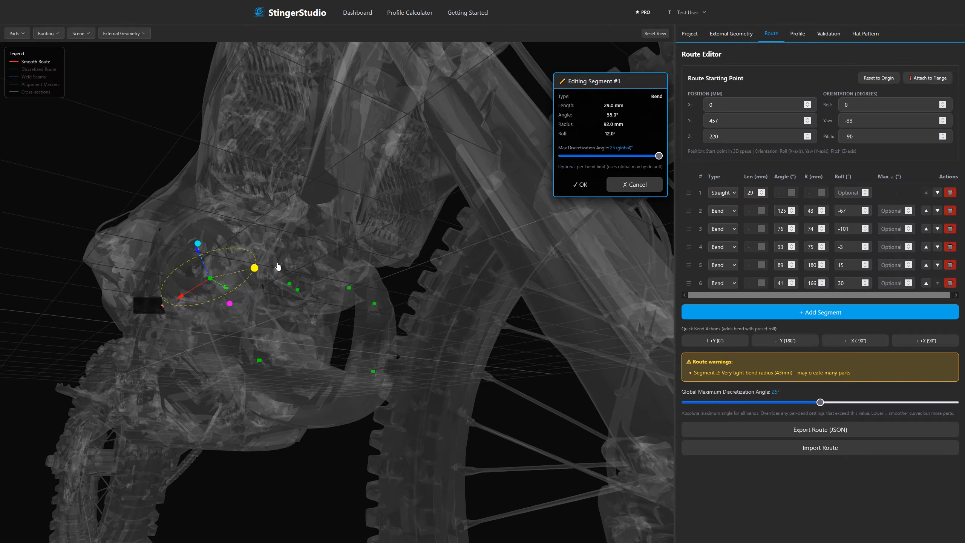
left_click(580, 184)
Add a wide bend heading back along the engine, with 24° angle, 335 mm radius and 58° roll.
left_click_drag(448, 304, 334, 290)
left_click(414, 264)
left_click(523, 277)
left_click_drag(281, 418, 312, 489)
left_click_drag(162, 239, 270, 223)
left_click_drag(341, 266, 204, 361)
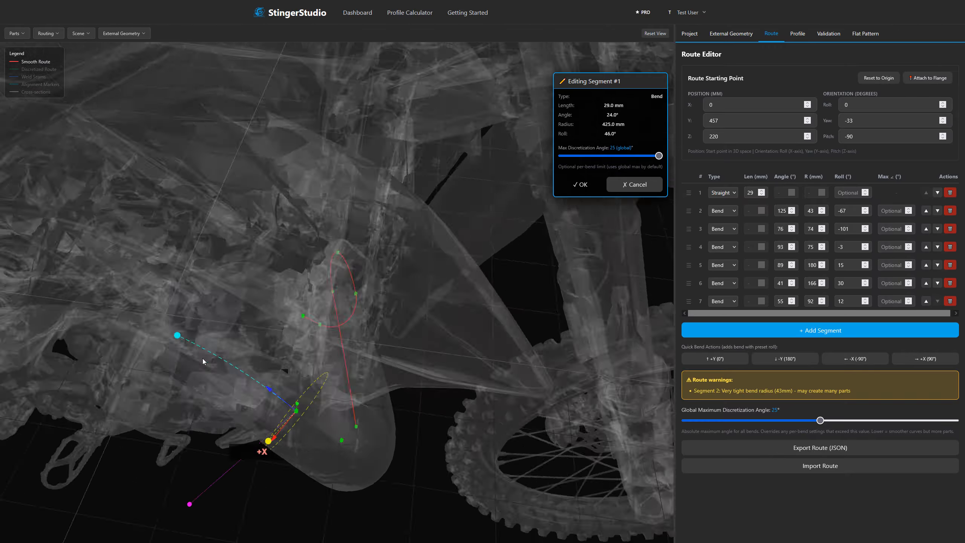
scroll(204, 361, "down", 5)
left_click_drag(300, 482, 321, 459)
left_click_drag(372, 304, 303, 290)
left_click(580, 184)
Add a 121 mm straight segment at the end of the route.
left_click(211, 304)
left_click(266, 317)
left_click_drag(304, 323, 251, 317)
left_click(577, 153)
Add a bend after the 121 mm straight, with a 33° angle, 161 mm radius and no roll.
scroll(380, 274, "up", 5)
left_click(368, 271)
left_click(486, 289)
left_click_drag(403, 380, 431, 373)
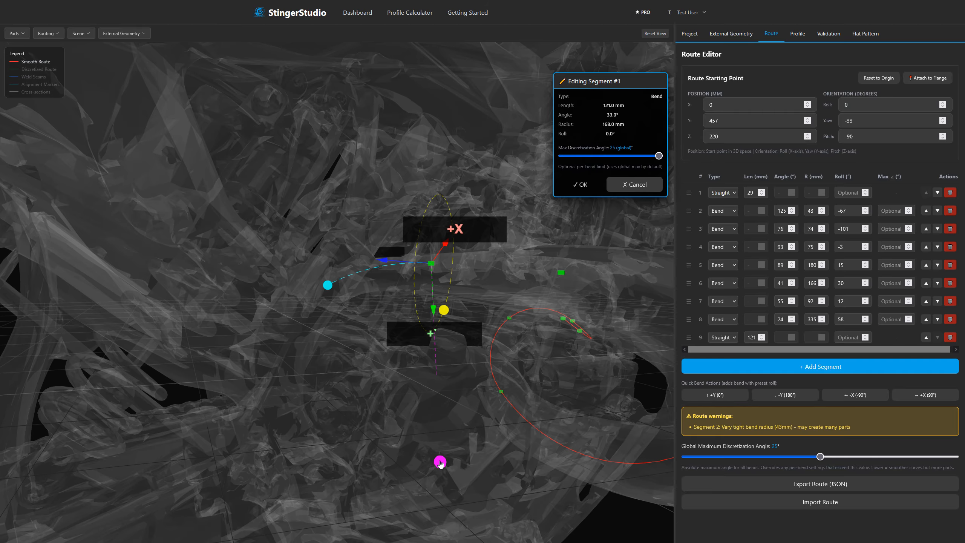
left_click(580, 185)
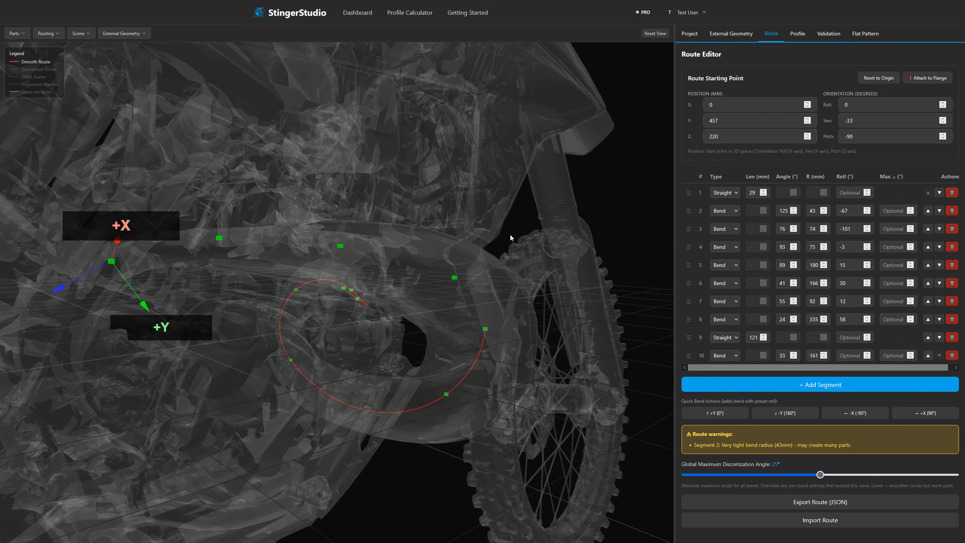
Examine the route from several sides, both over the motorcycle scan and with the scan temporarily hidden.
left_click_drag(250, 354, 456, 341)
scroll(465, 322, "down", 5)
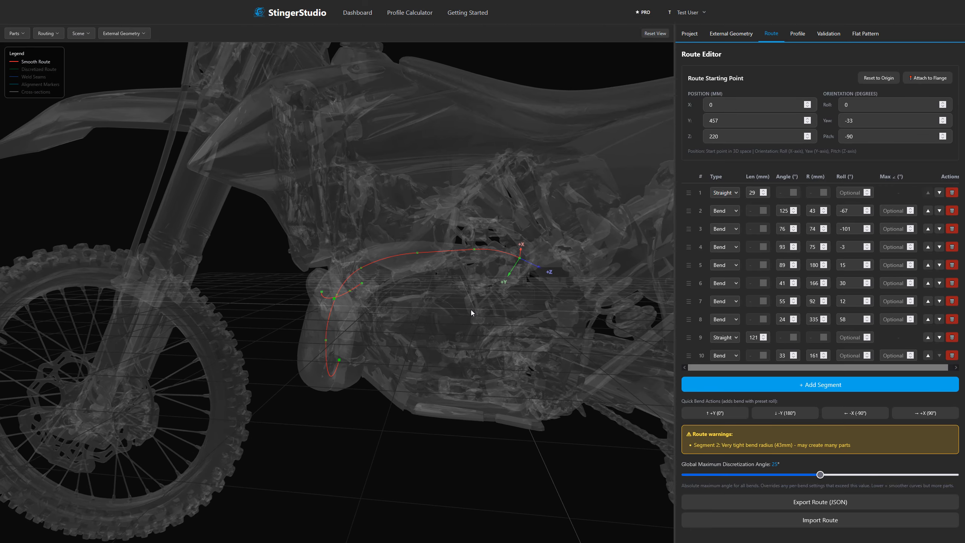
right_click_drag(431, 318, 388, 335)
left_click_drag(388, 335, 604, 330)
left_click_drag(356, 296, 486, 319)
left_click_drag(376, 349, 456, 346)
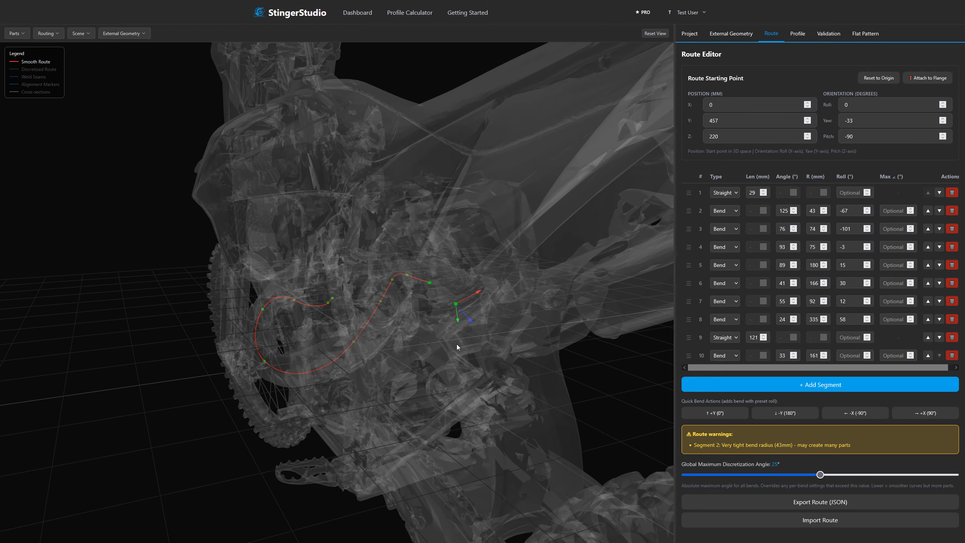
left_click(171, 49)
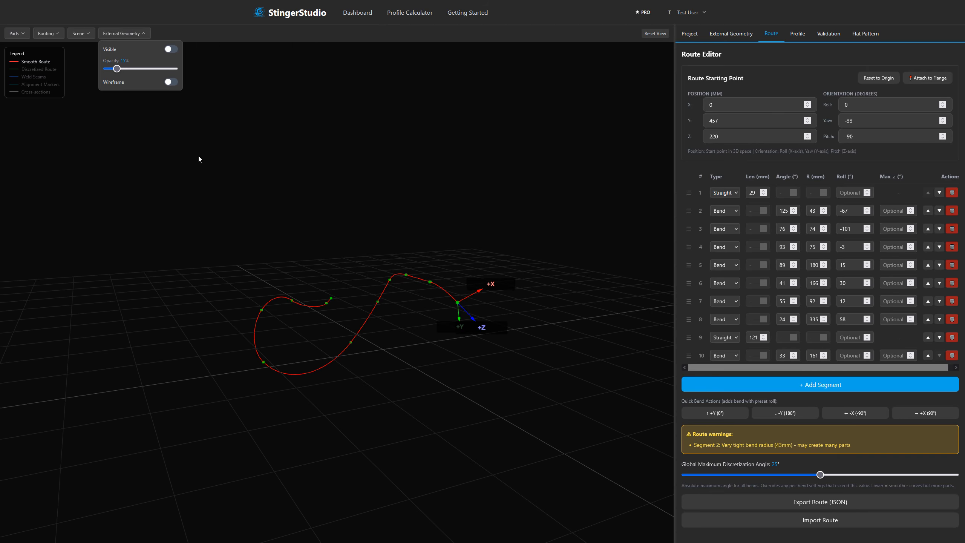
left_click_drag(288, 217, 417, 244)
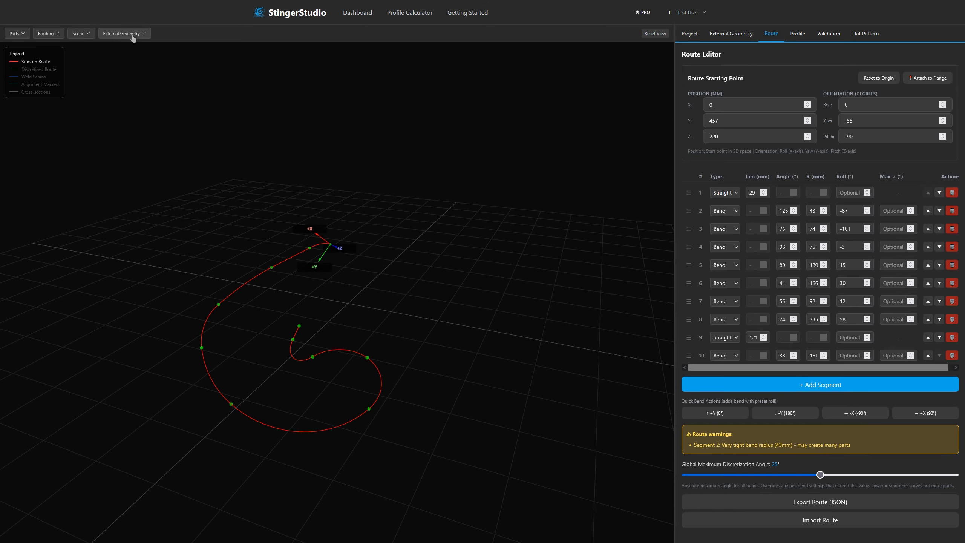
left_click(171, 49)
Set the imported motorcycle scan's Y position to 500 mm so it sits lower against the route.
left_click_drag(509, 197, 472, 214)
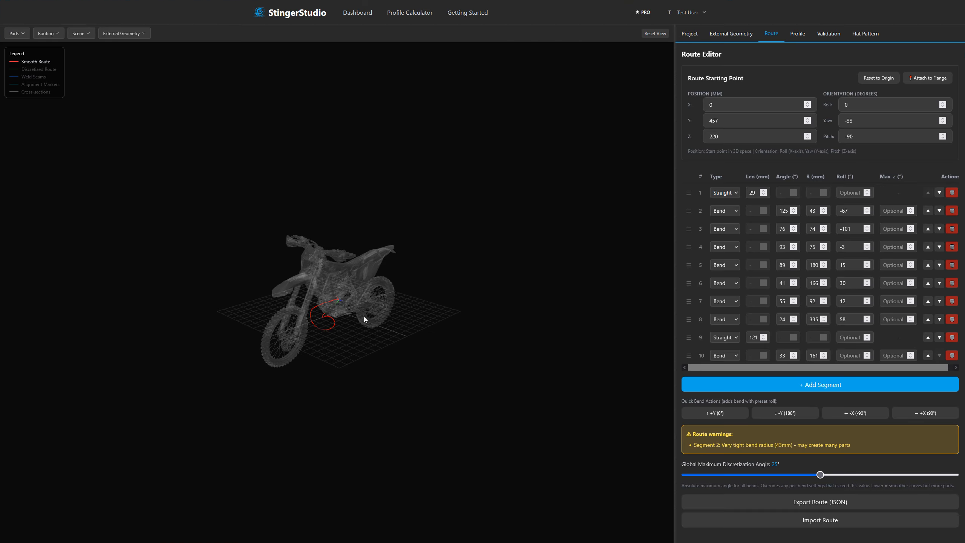
left_click_drag(415, 304, 477, 301)
scroll(317, 292, "up", 15)
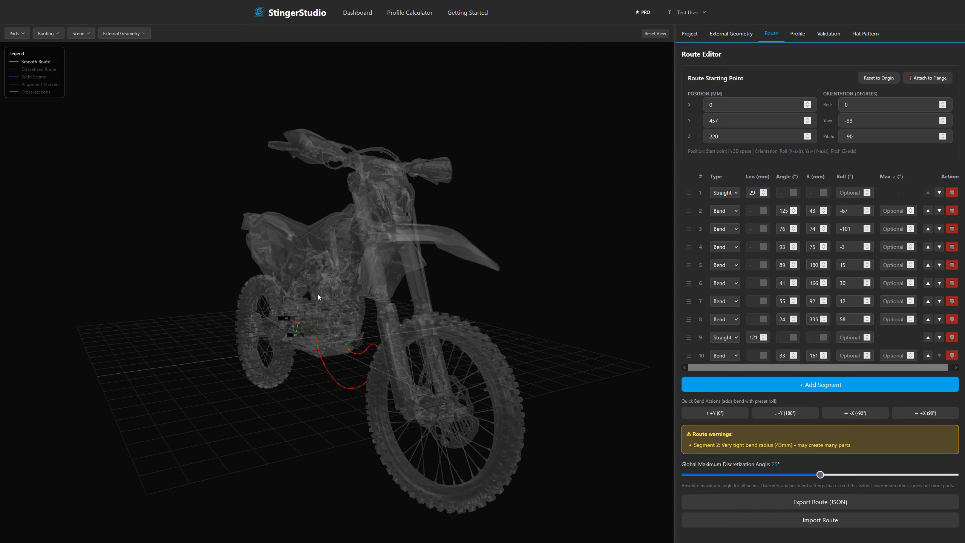
left_click(739, 35)
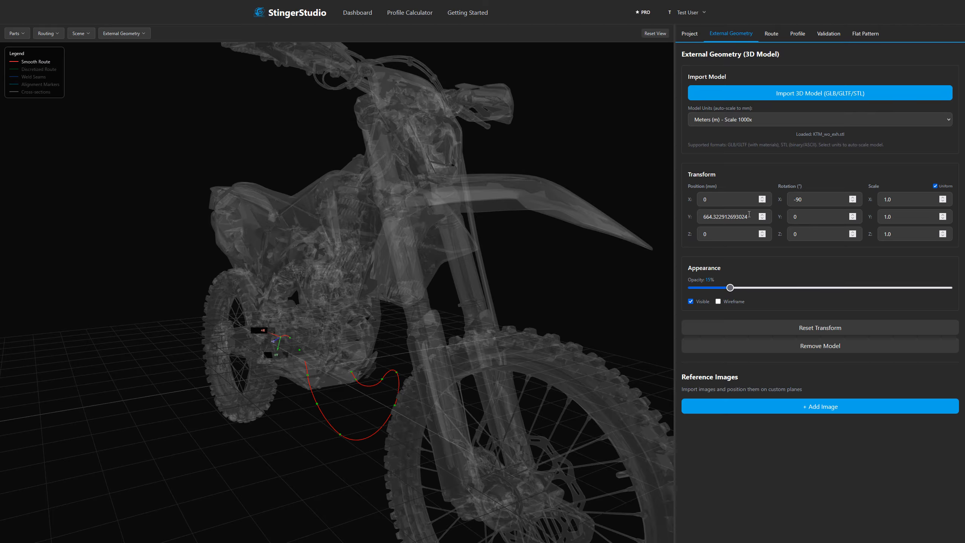
type("500")
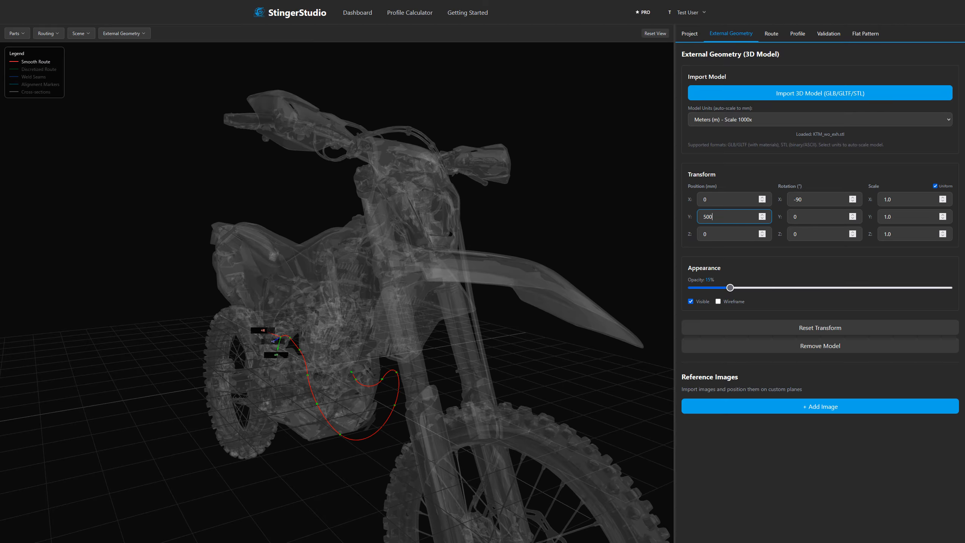
Make the pipe parts visible along the route in section colors.
mouse_move(462, 268)
left_mouse_down()
mouse_move(458, 242)
mouse_move(509, 236)
mouse_move(543, 270)
mouse_move(569, 268)
mouse_move(456, 268)
left_mouse_up()
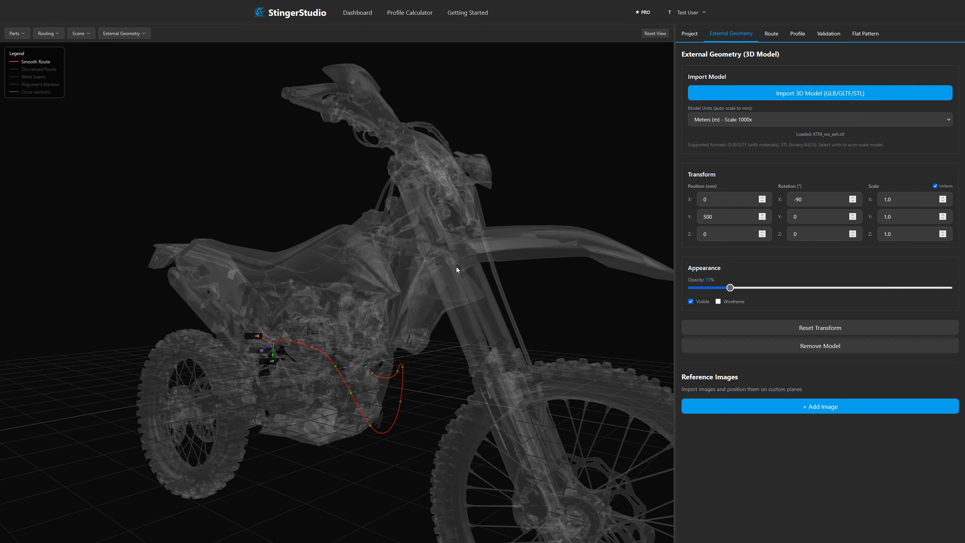
scroll(414, 350, "up", 5)
left_click_drag(413, 347, 392, 286)
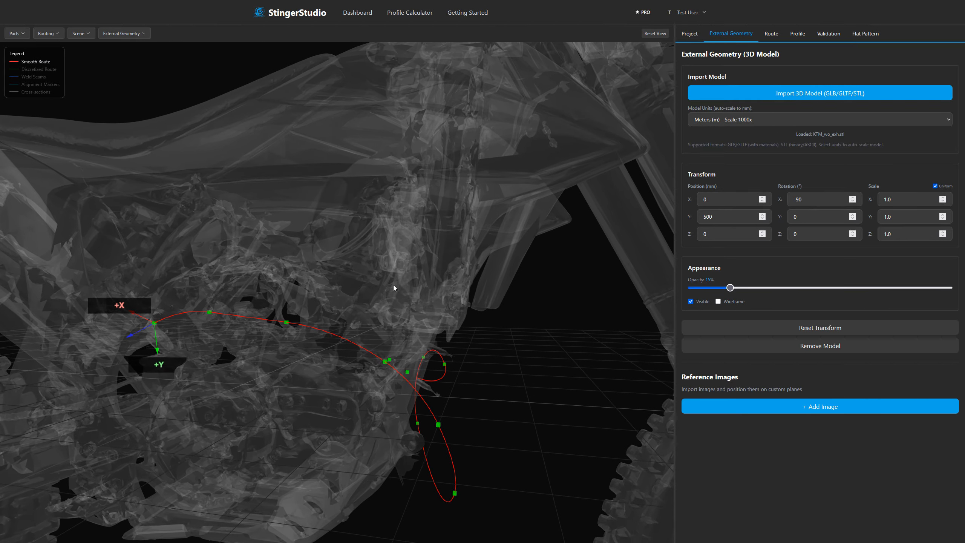
left_click(16, 34)
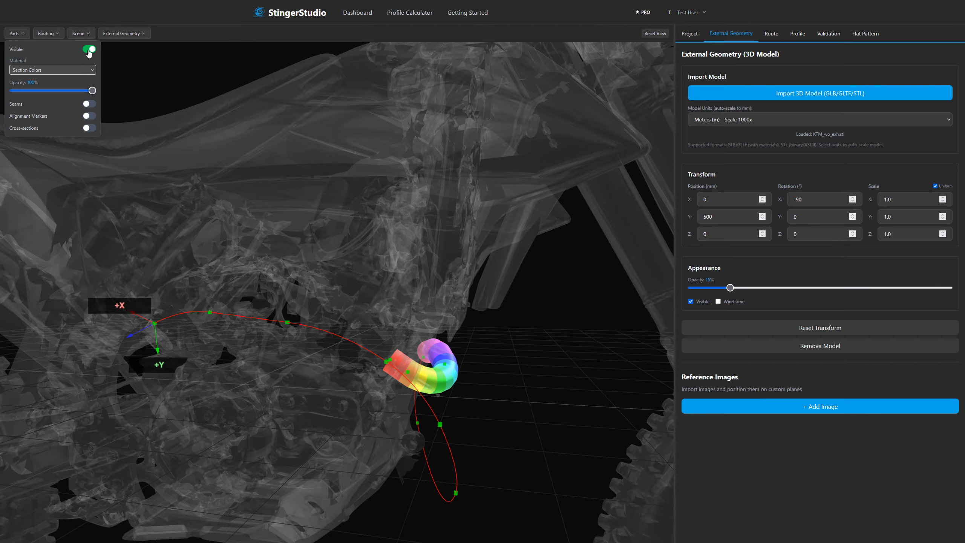
left_click_drag(391, 200, 335, 199)
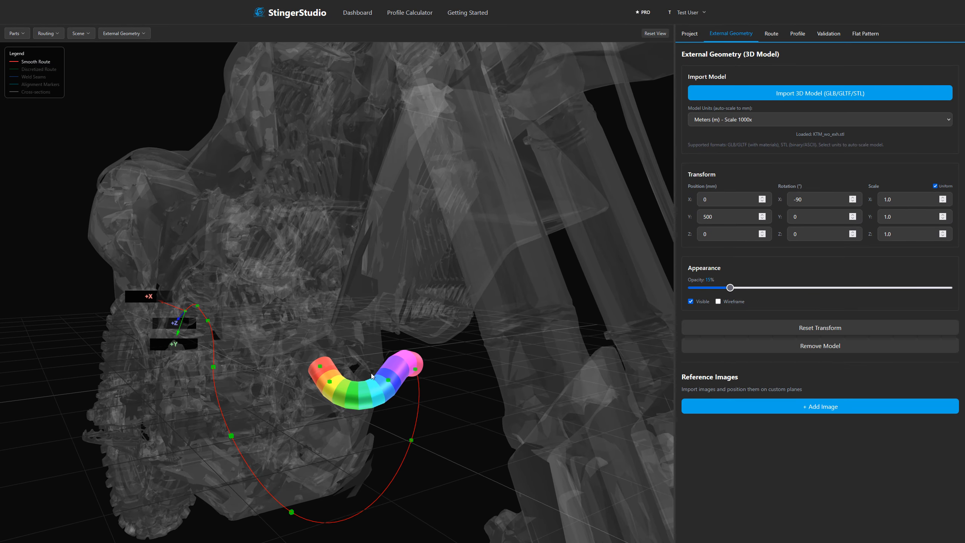
Set the Outlet profile point's distance to 1200 so the pipe covers the length of the route.
left_click(768, 38)
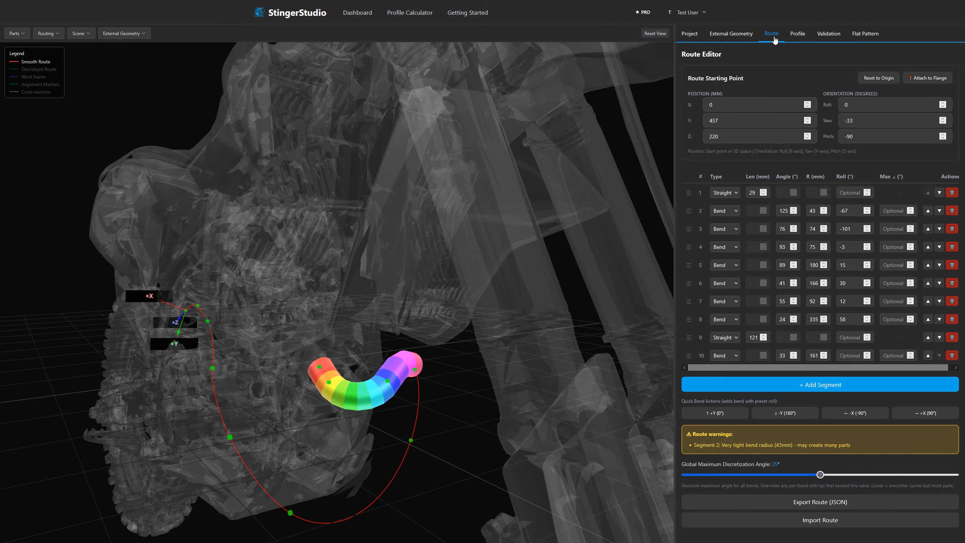
left_click(800, 39)
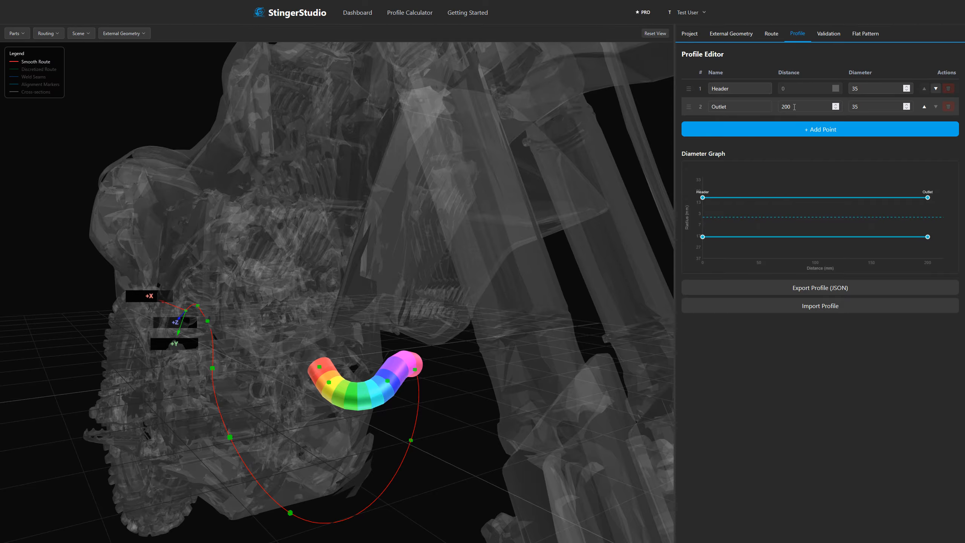
type("1")
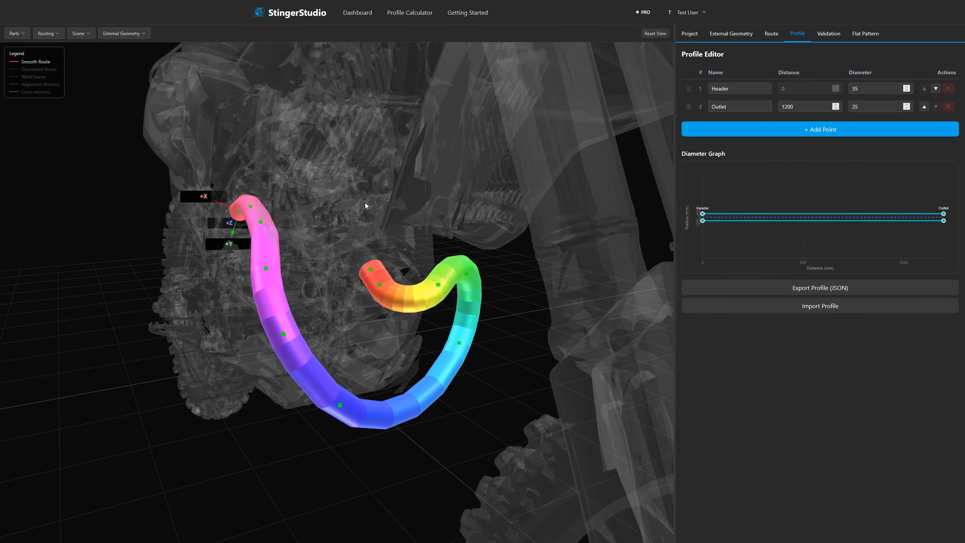
left_click_drag(365, 205, 381, 193)
Add a profile point at distance 800 with diameter 50 and move it ahead of the Outlet point.
left_click(799, 131)
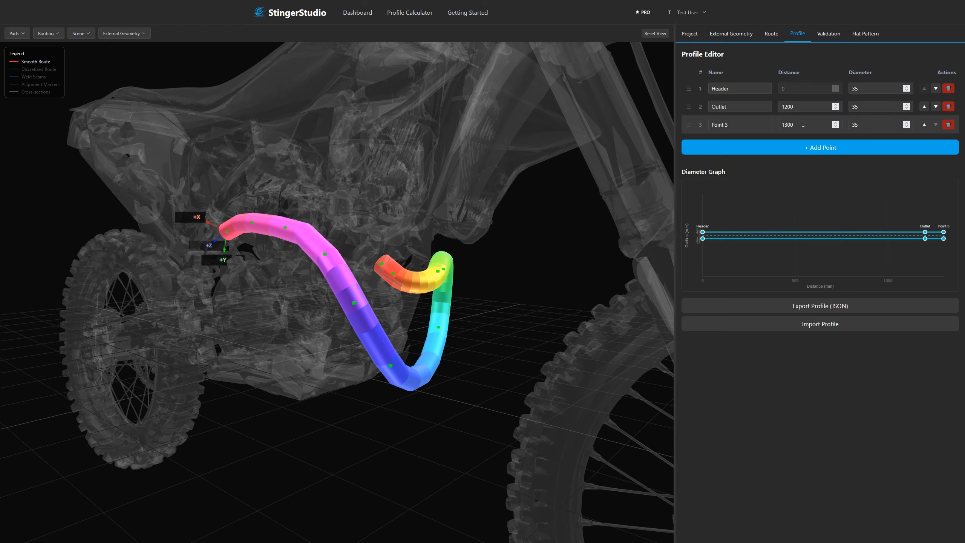
left_click(788, 125)
left_click(871, 124)
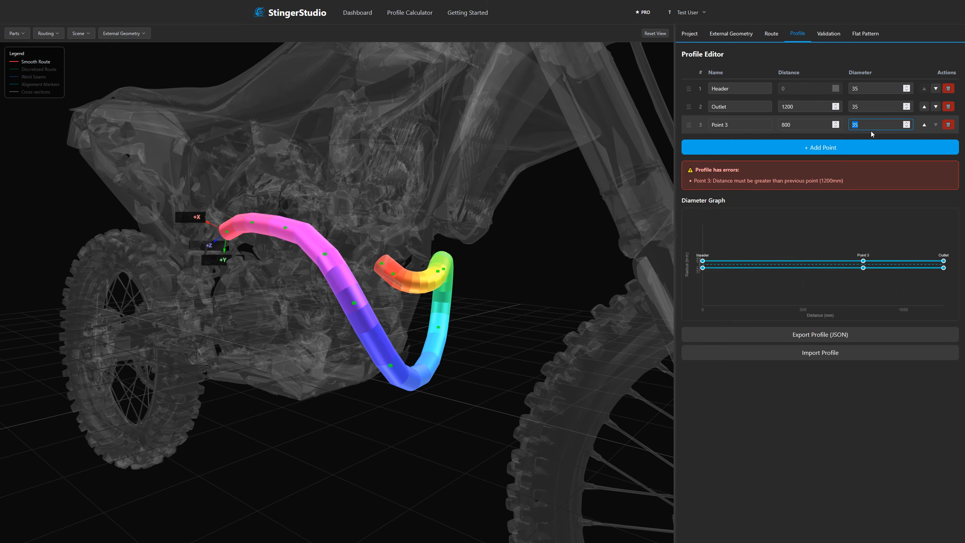
left_click(840, 119)
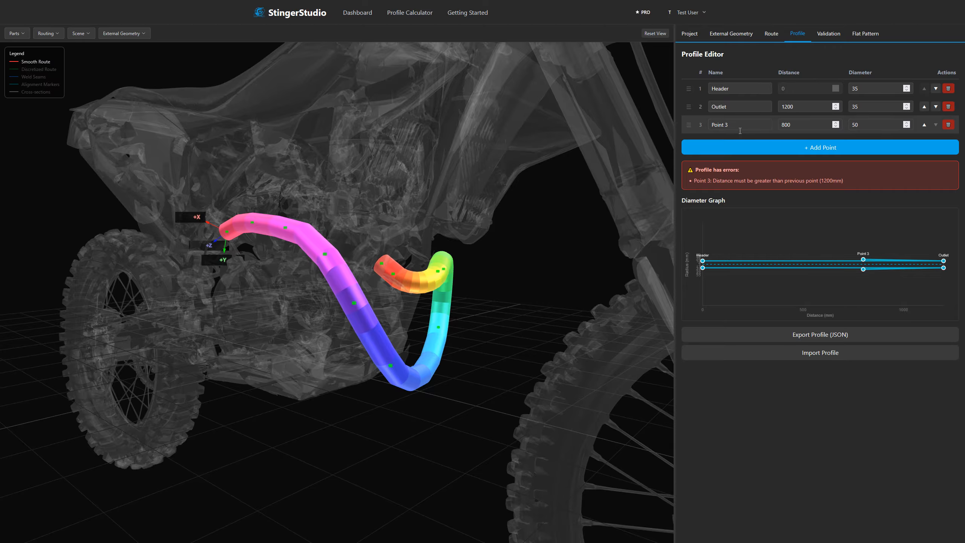
left_click_drag(688, 125, 688, 108)
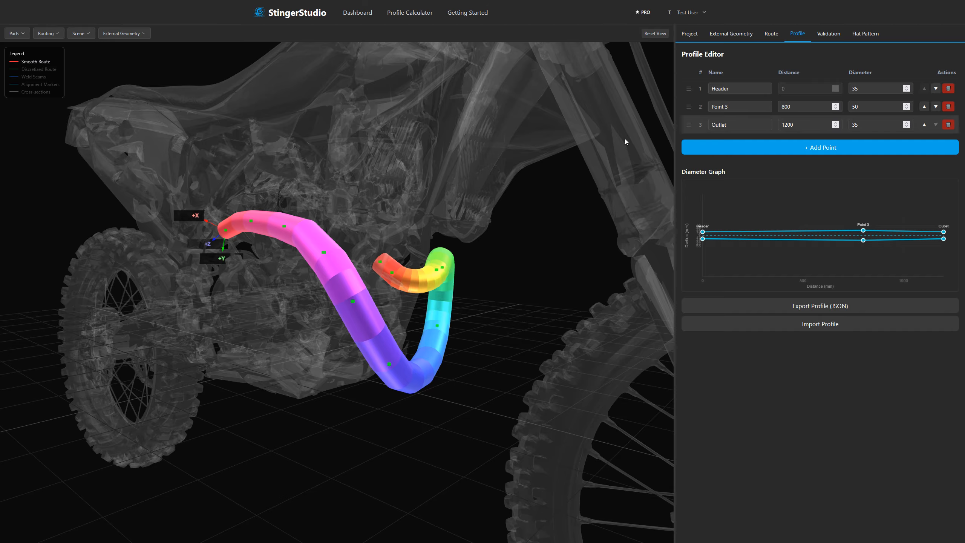
left_click_drag(414, 196, 397, 198)
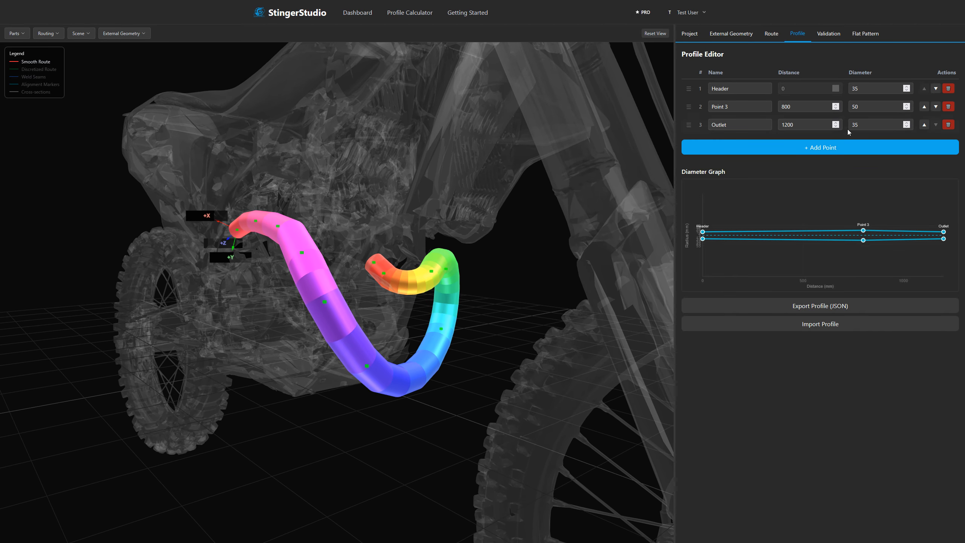
Try a diameter of 500 on the middle profile point at distance 800 and settle on 120.
left_click(867, 106)
type("0")
right_click_drag(481, 232, 459, 211)
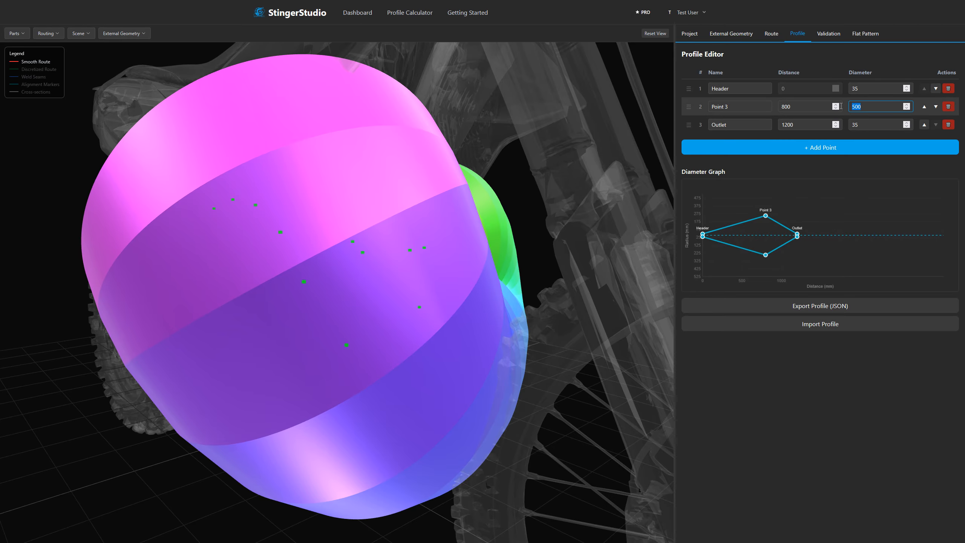
type("120")
left_click_drag(522, 132, 504, 175)
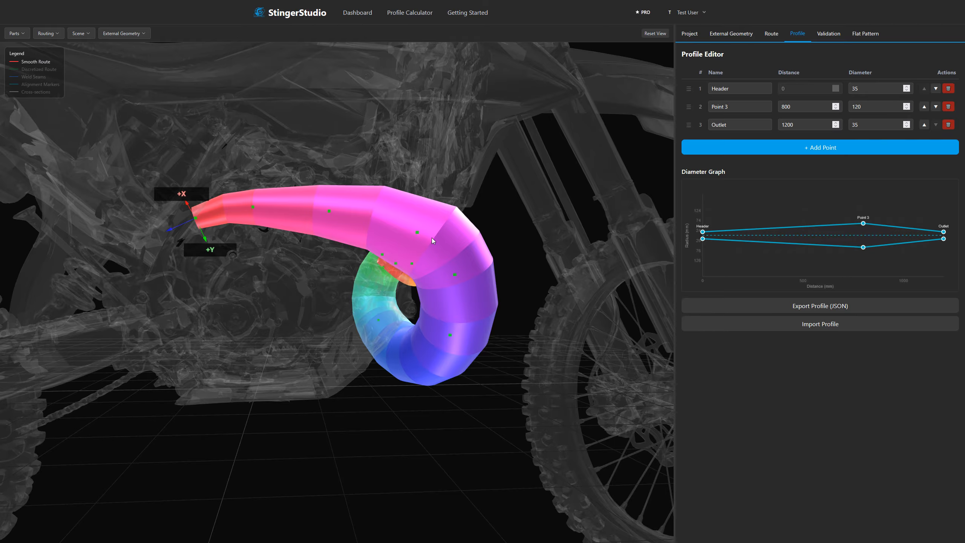
Reduce the opacity of the pipe parts to about 30%.
left_click(17, 33)
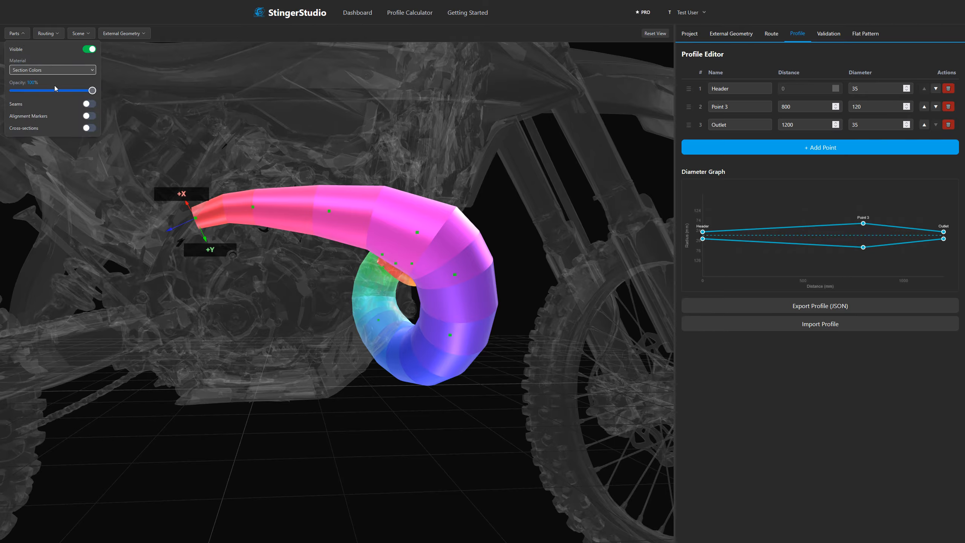
left_click(50, 90)
left_click_drag(50, 90, 38, 90)
Inspect the dimensions and cut angles of a pipe part near the widest section.
left_click_drag(460, 213, 418, 234)
scroll(411, 236, "up", 6)
left_click(434, 232)
left_click_drag(485, 229, 531, 217)
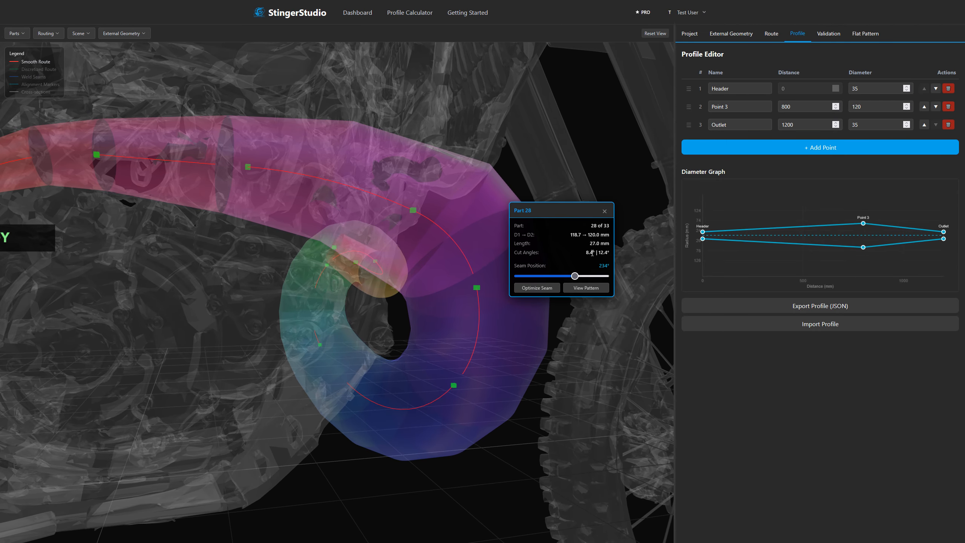
left_click(622, 340)
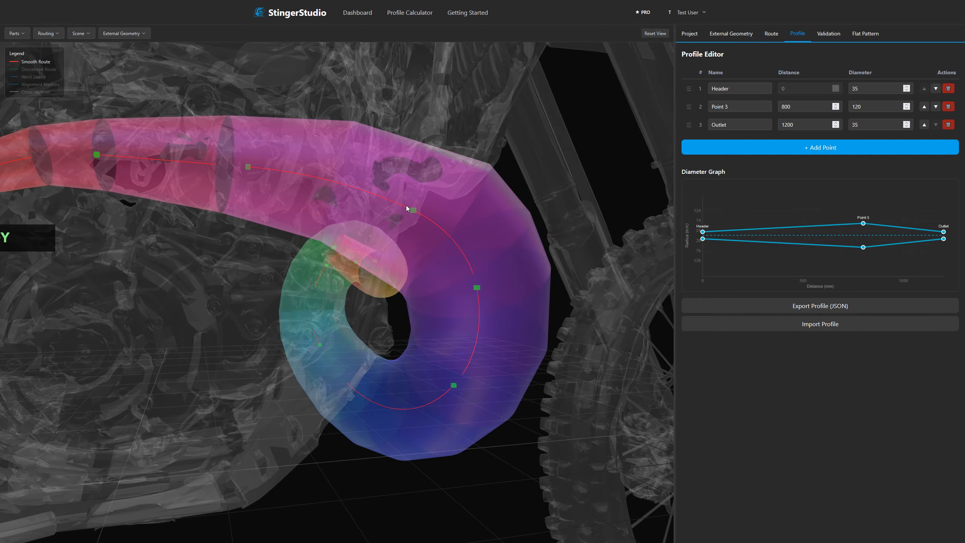
Limit the 55° bend with 92 mm radius to a maximum discretization angle of 15°.
left_click(413, 211)
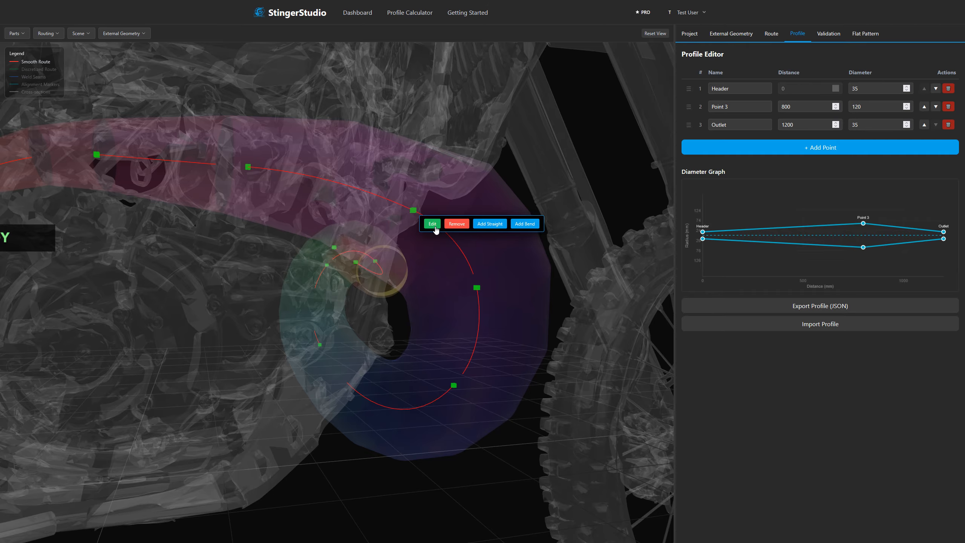
left_click(432, 224)
left_click(610, 155)
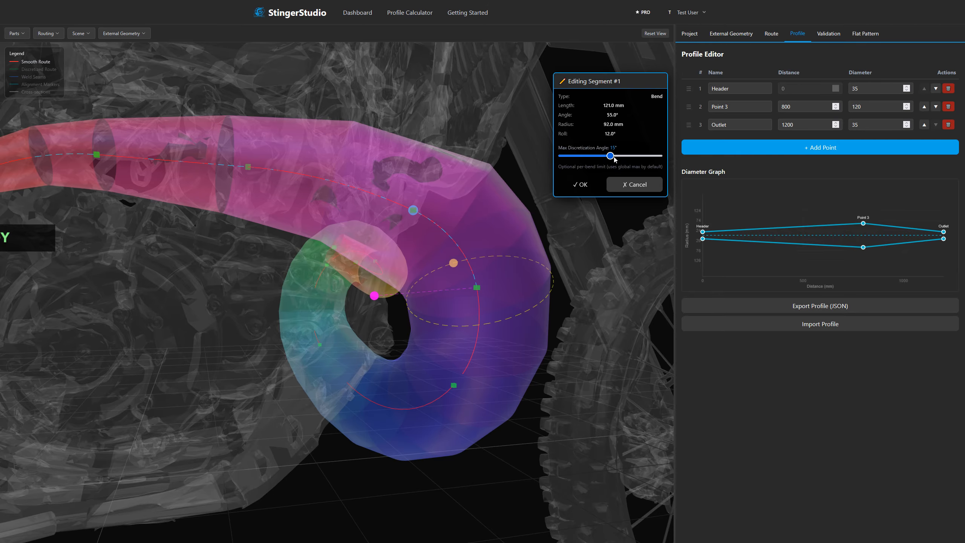
left_click(580, 185)
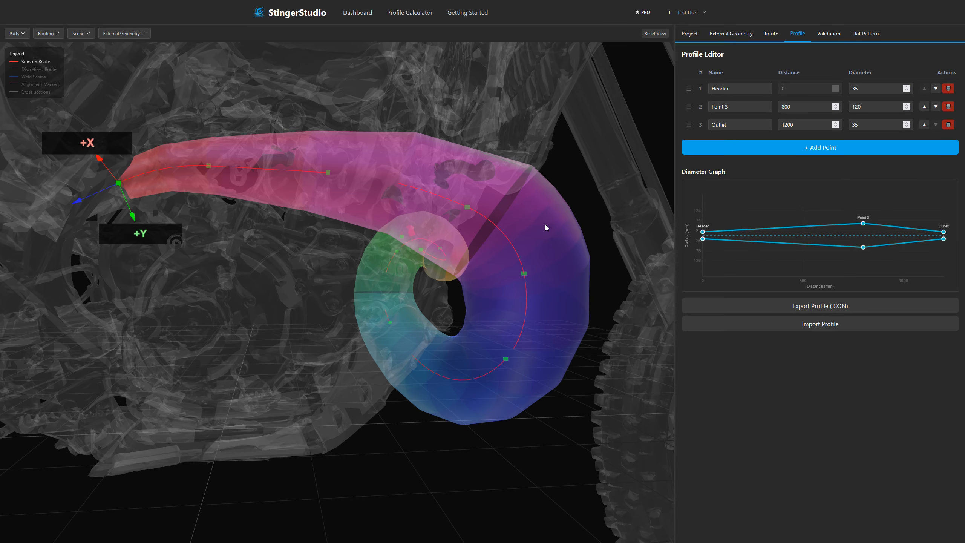
Return to the route segment table and hide the pipe parts, leaving the route line over the scan.
scroll(605, 197, "down", 1)
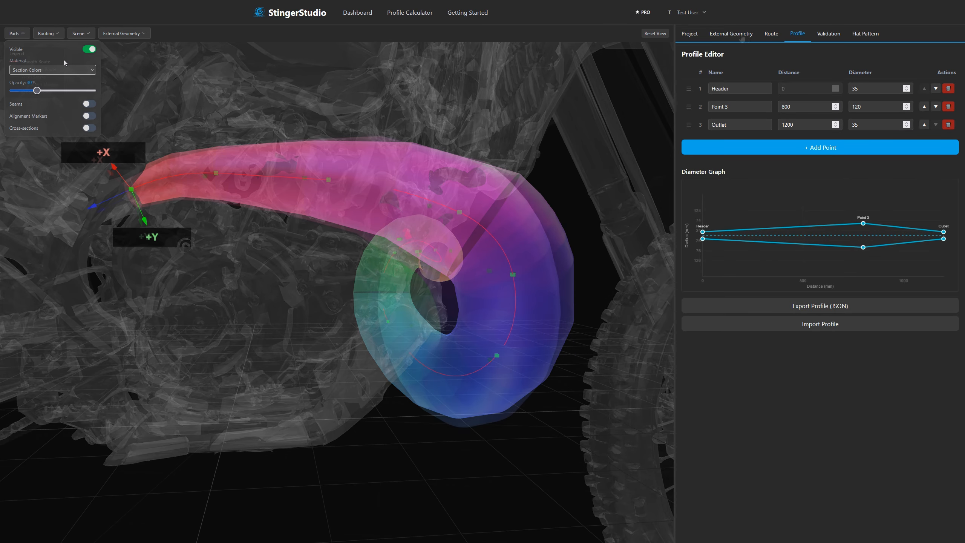
left_click(771, 33)
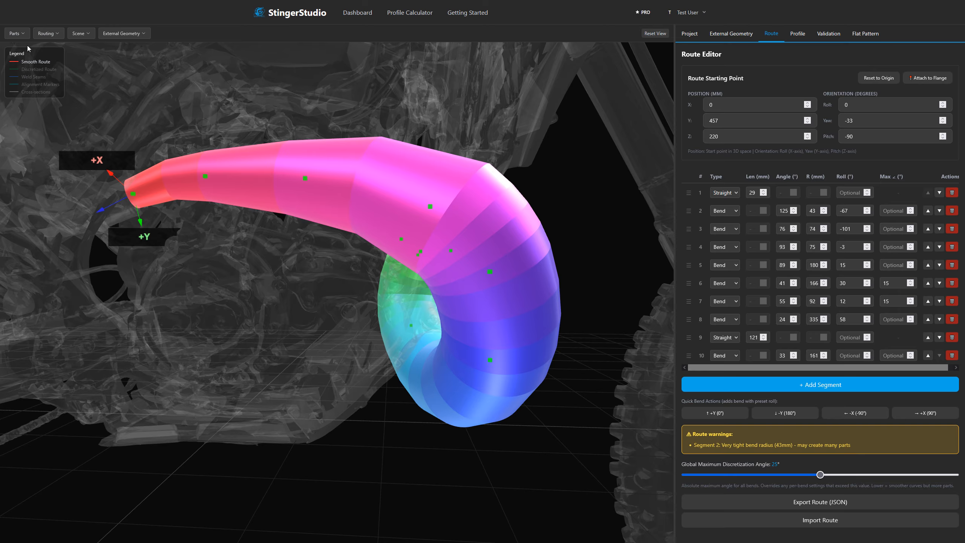
left_click(17, 34)
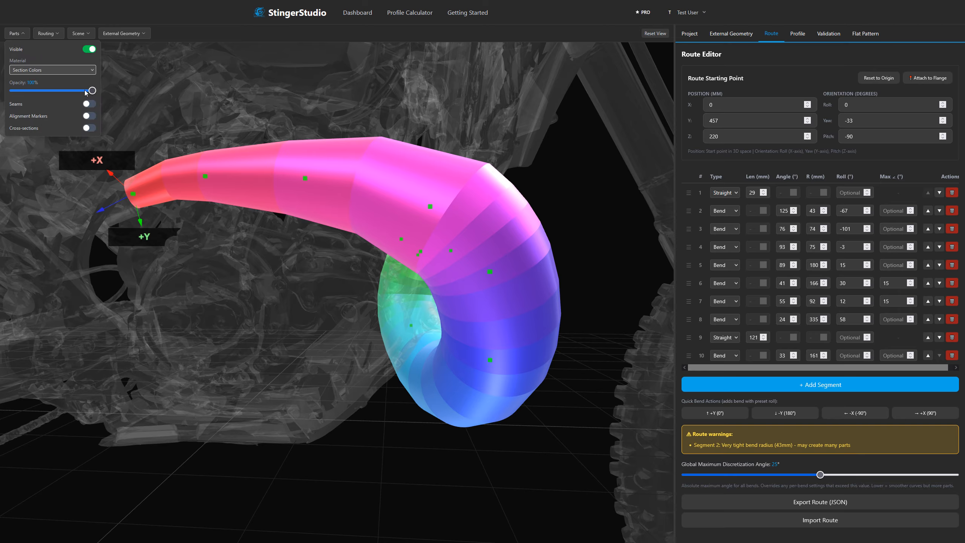
left_click_drag(86, 92, 21, 95)
left_click(88, 50)
Open the display options for the imported scan.
left_click(124, 34)
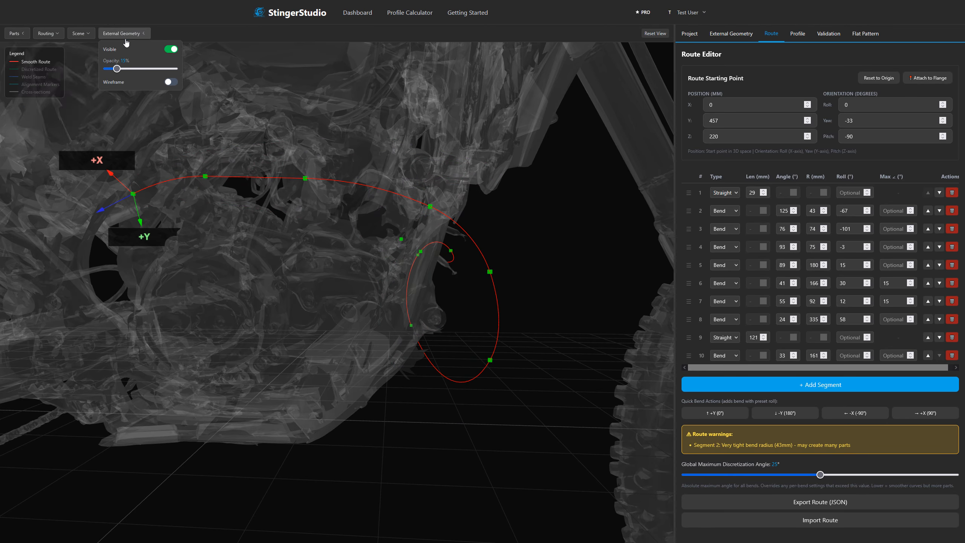
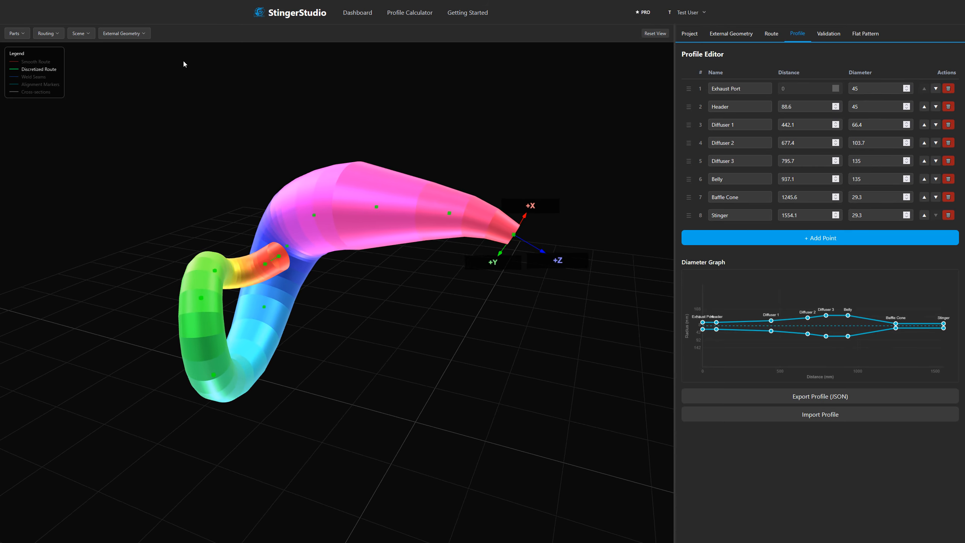
Show the imported motorcycle scan and raise its opacity to 100%.
left_click(122, 33)
left_click(170, 50)
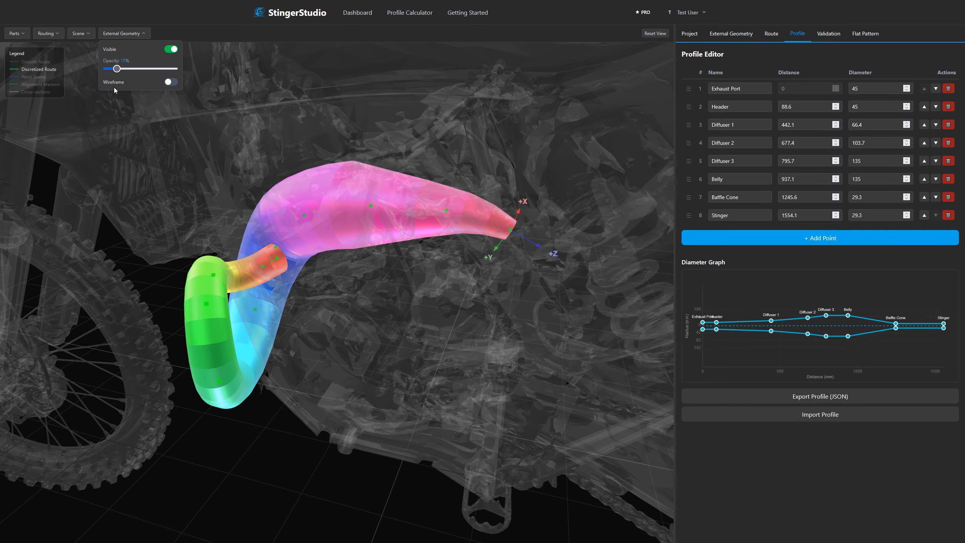
left_click_drag(116, 68, 229, 79)
left_click_drag(268, 408, 389, 408)
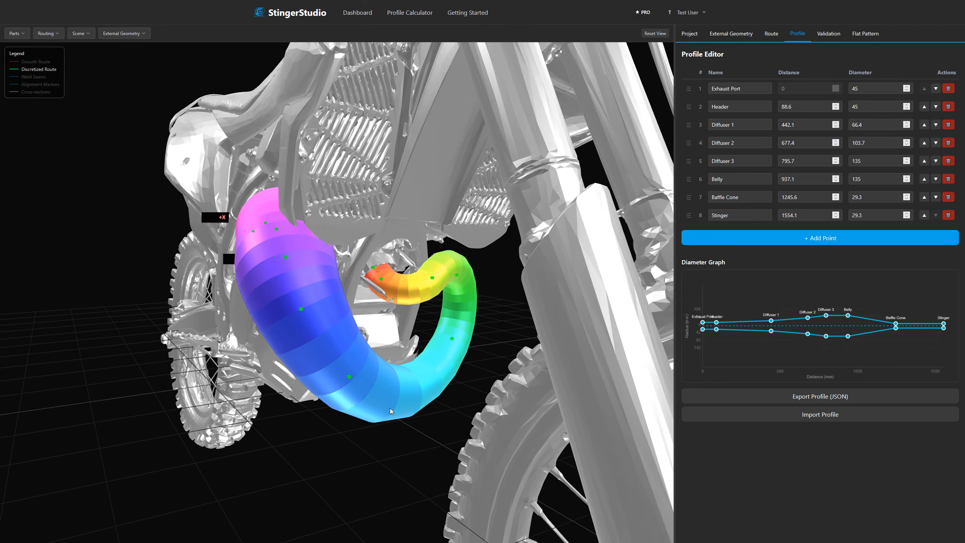
Adjust the large lower bend that sweeps across the front of the engine to 89° with a 209 mm radius and 15° roll.
left_click(357, 383)
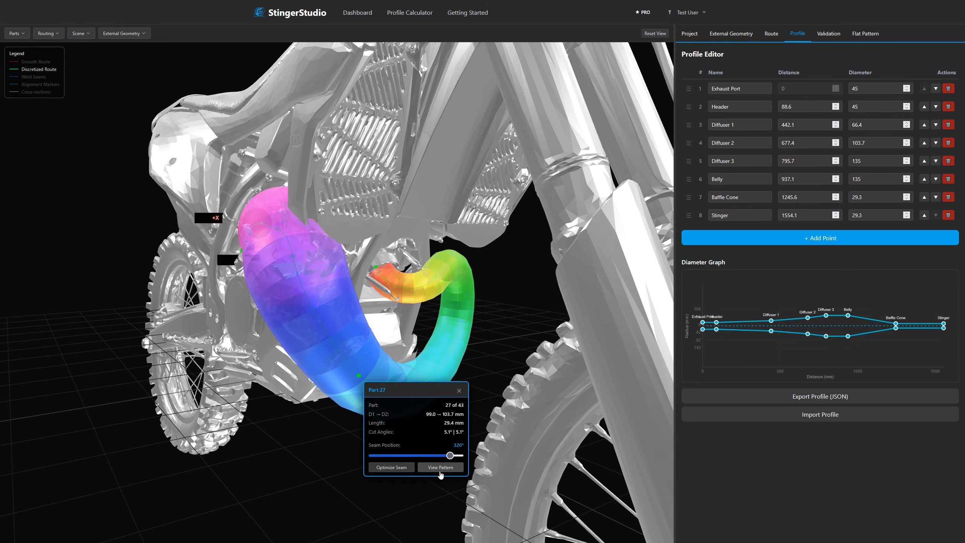
left_click(439, 467)
left_click(359, 376)
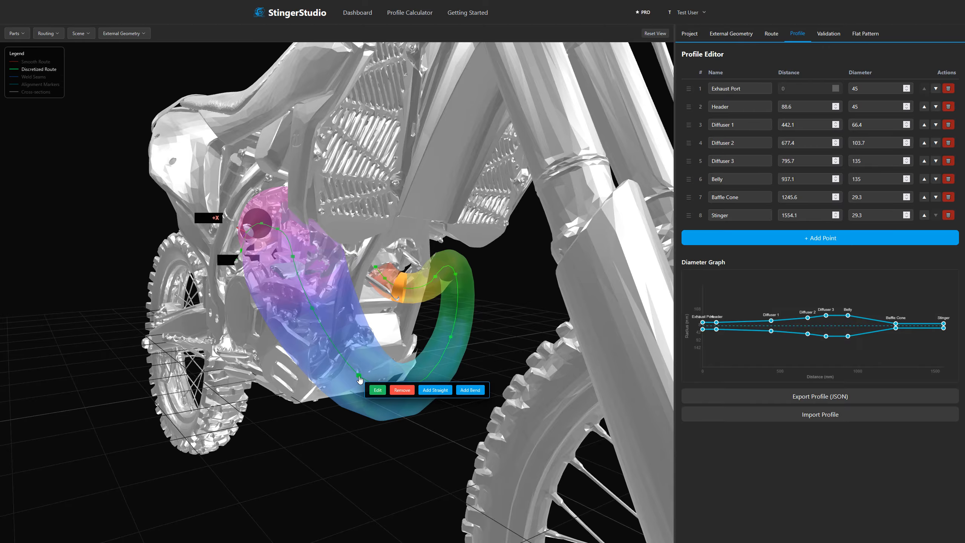
left_click(377, 390)
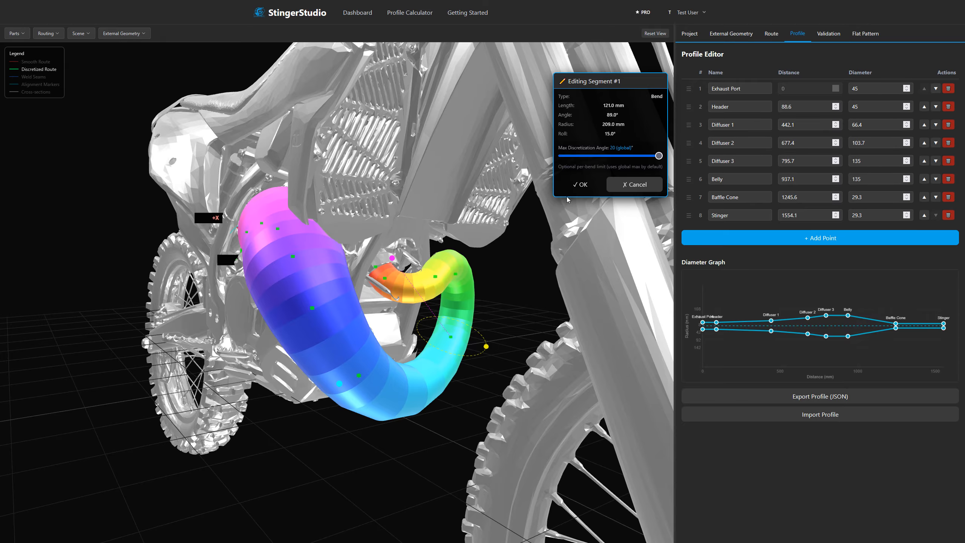
left_click(578, 184)
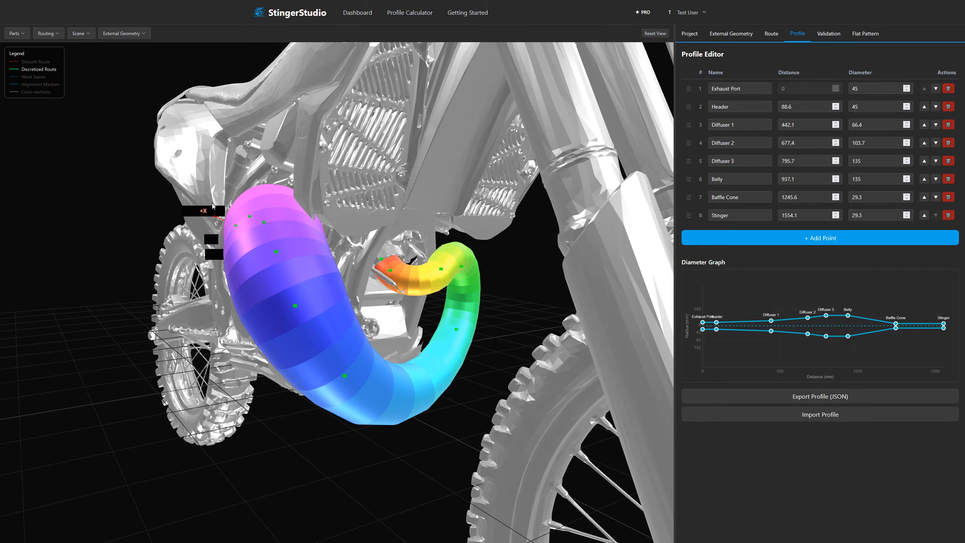
Adjust the preceding bend in the green header section to 93° with a 96 mm radius and -3° roll.
left_click_drag(212, 206, 429, 334)
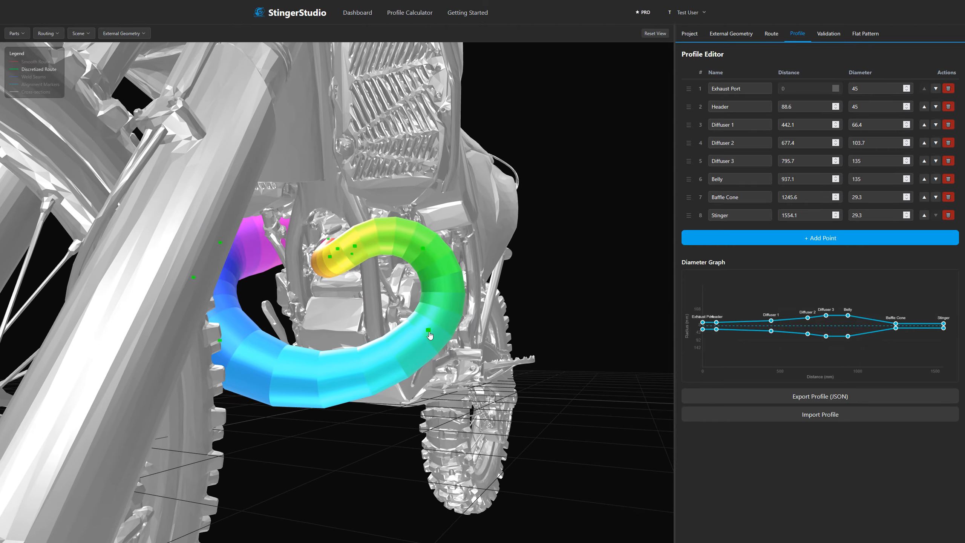
left_click(429, 335)
left_click(448, 340)
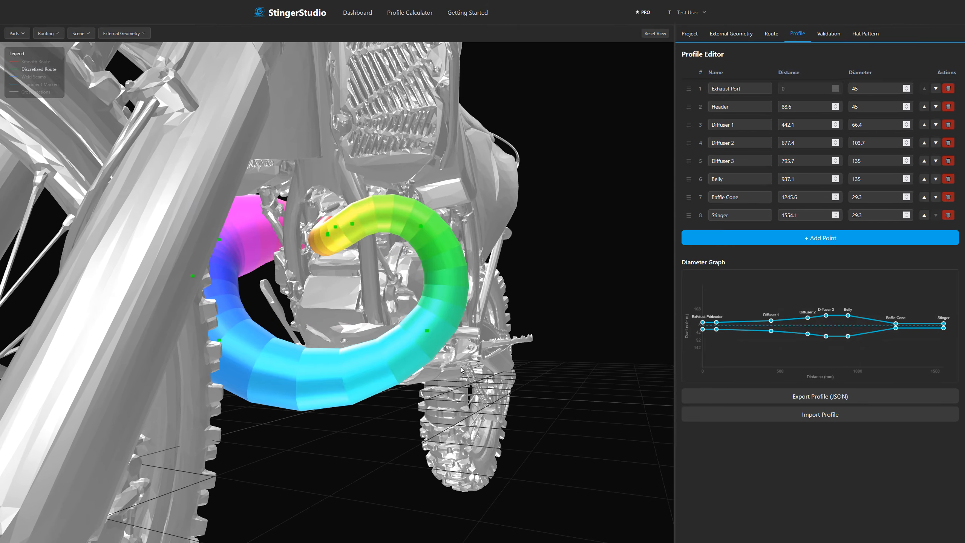
Set the distance of the Stinger profile point to 1250 mm.
left_click_drag(464, 365, 662, 366)
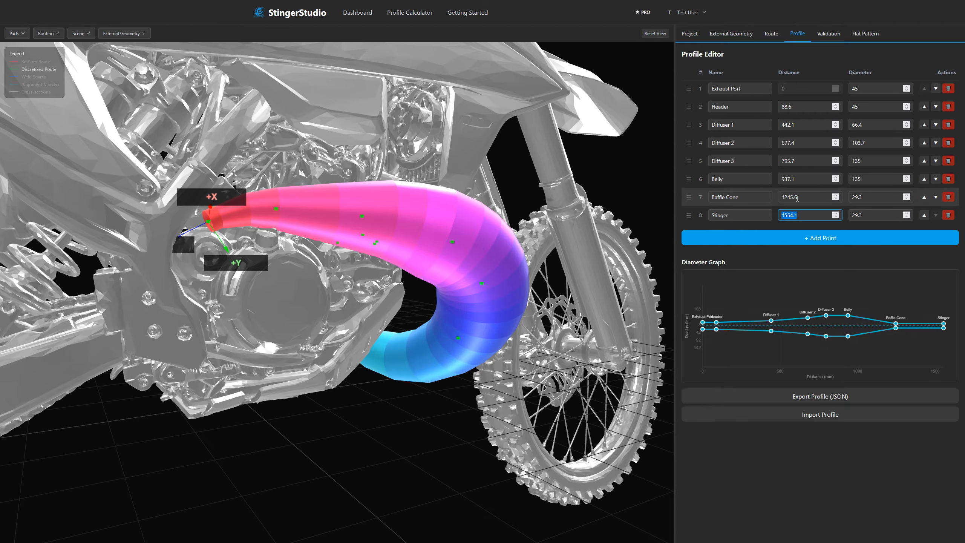
type("1250")
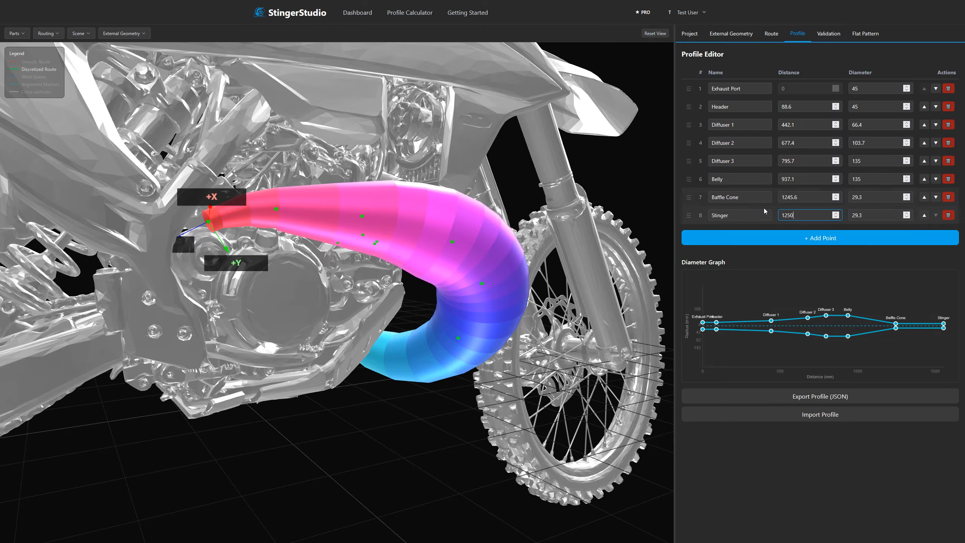
left_click(329, 282)
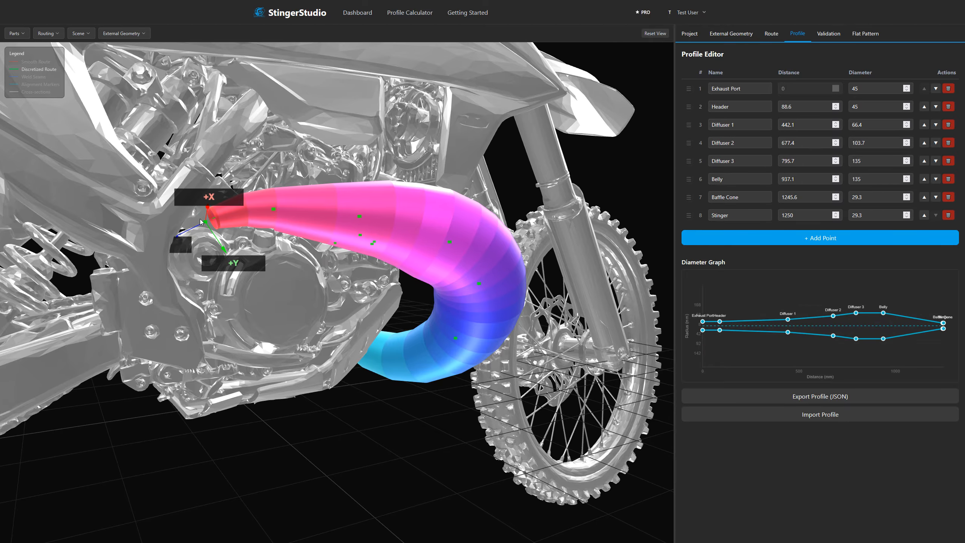
scroll(253, 247, "up", 8)
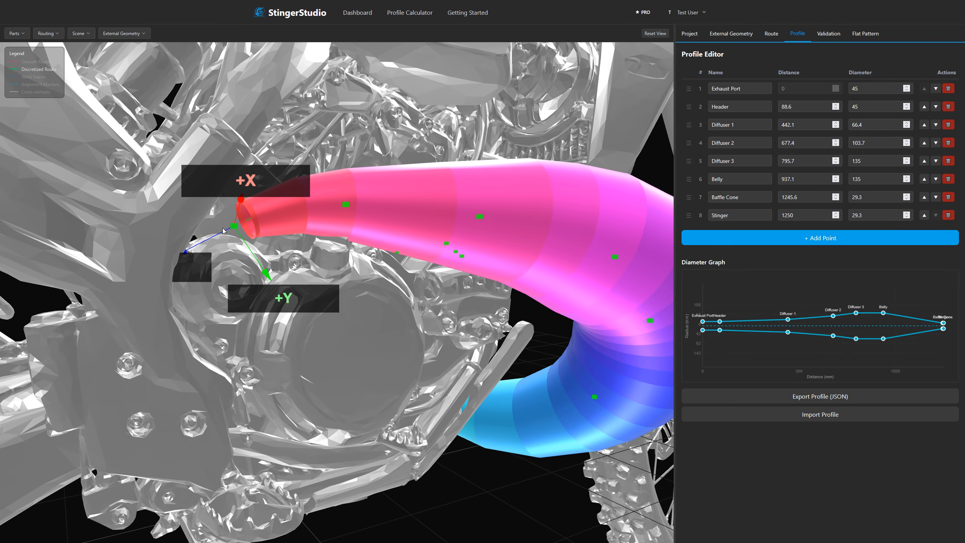
left_click_drag(362, 336, 378, 335)
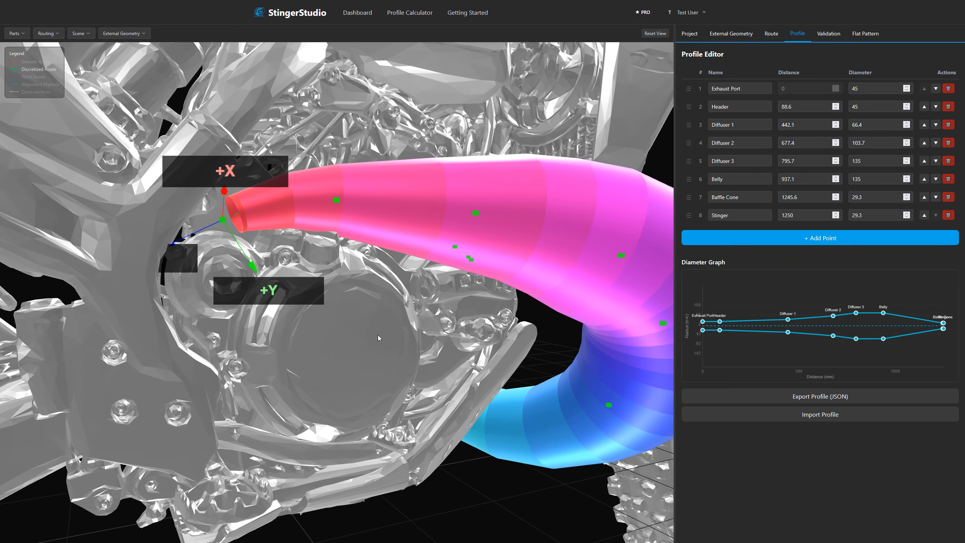
left_click(206, 201)
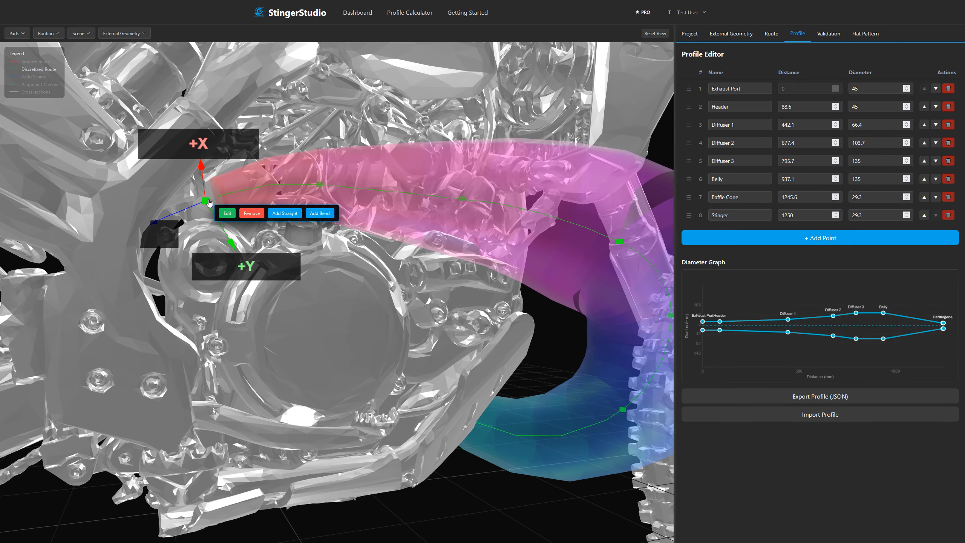
left_click(233, 217)
left_click(616, 185)
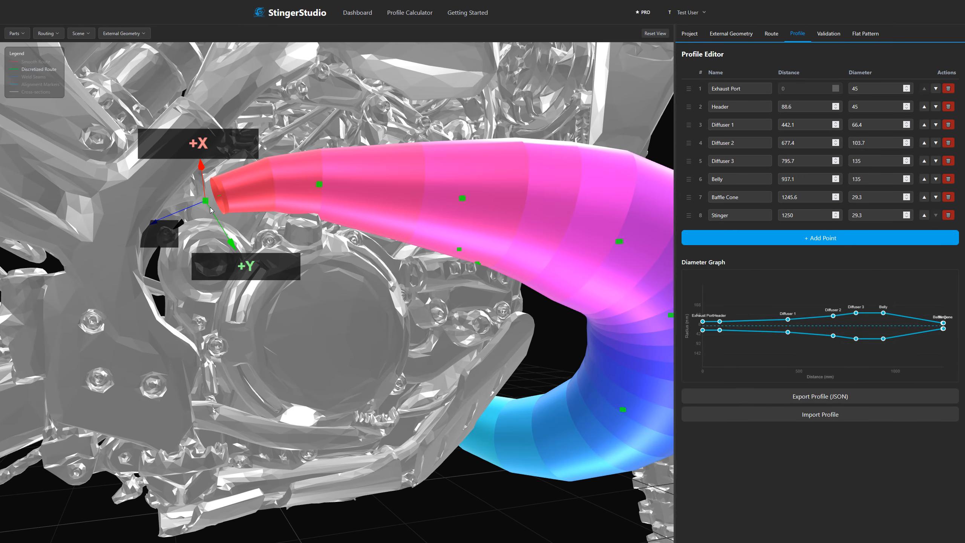
Add a straight segment about 132 mm long to the outlet end of the route and set the Stinger distance to 1350 mm.
left_click(205, 201)
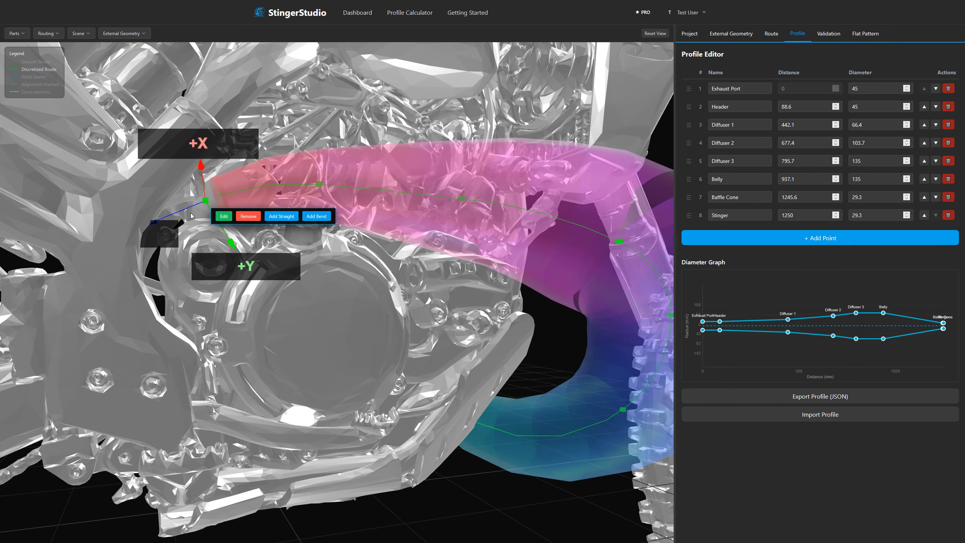
left_click(288, 219)
left_click_drag(70, 262, 29, 272)
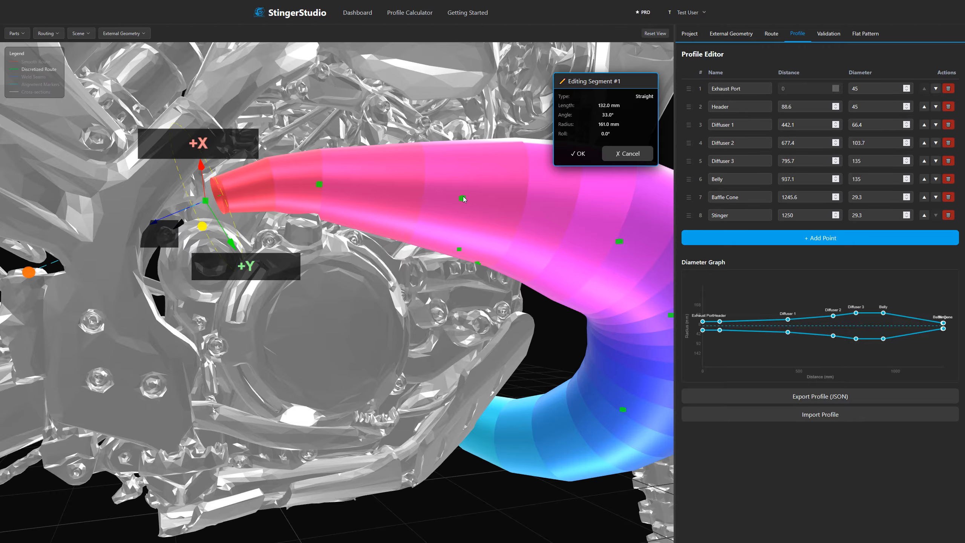
left_click(579, 153)
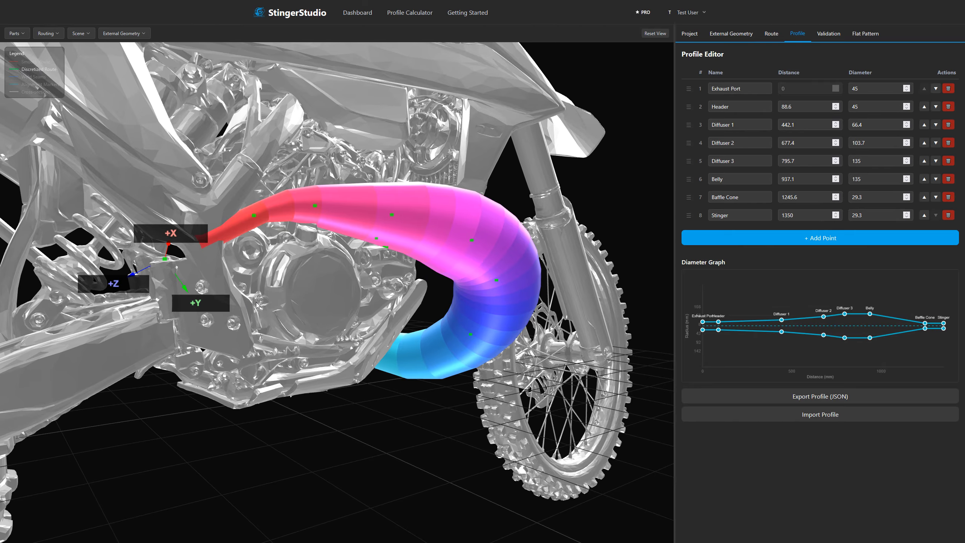
Shorten the straight segment at the outlet end to 63 mm.
mouse_move(255, 302)
left_mouse_down()
mouse_move(358, 304)
mouse_move(247, 307)
left_mouse_up()
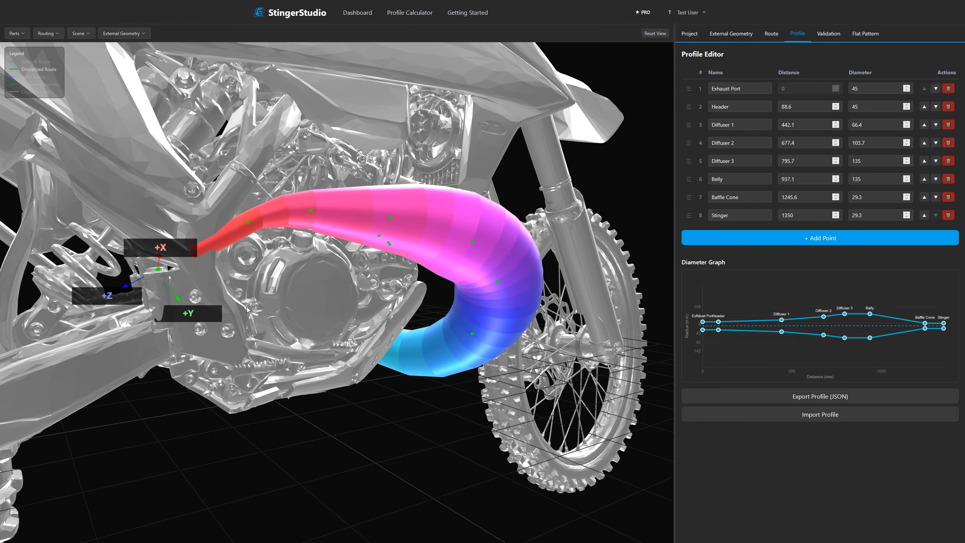
left_click(155, 270)
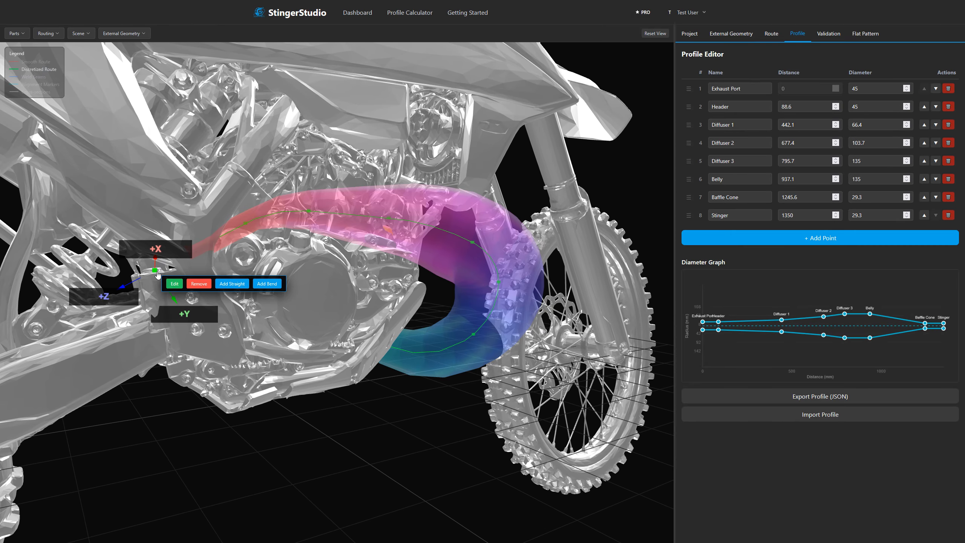
left_click(175, 283)
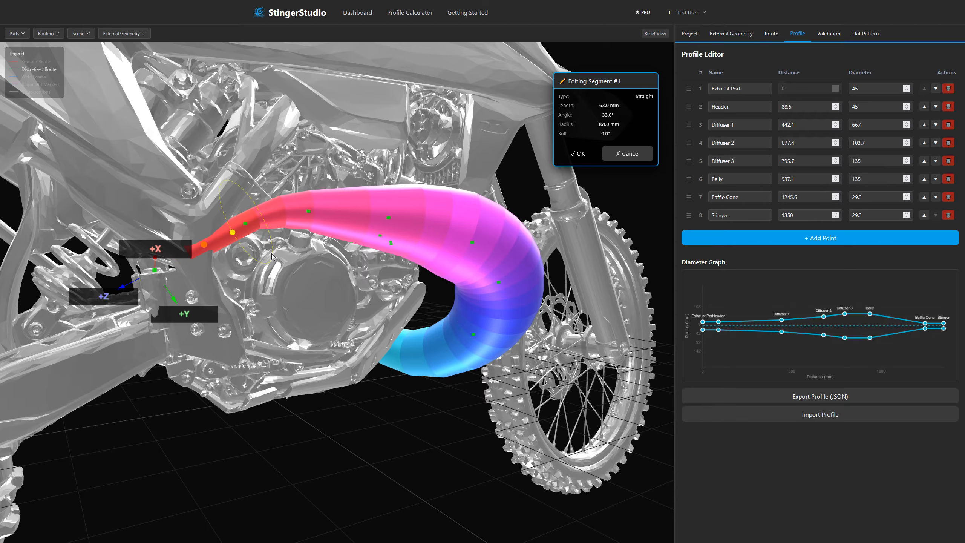
left_click(578, 153)
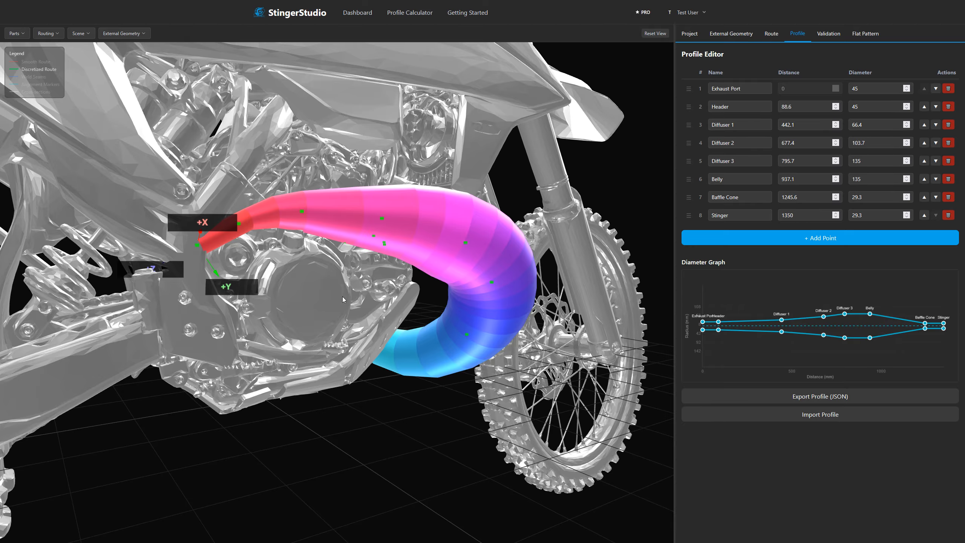
Hide the motorcycle scan and inspect the last stinger part and the overall pipe shape.
left_click(124, 33)
left_click(167, 53)
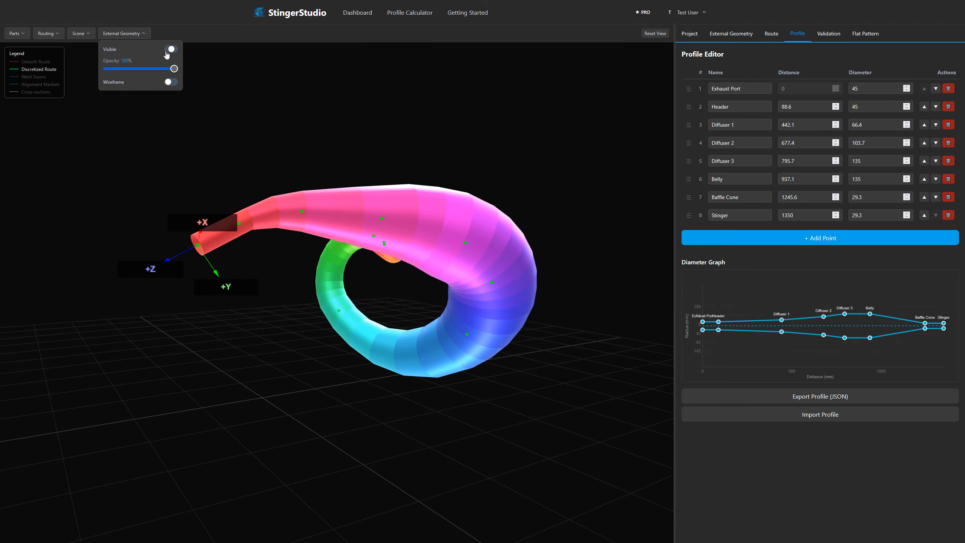
left_click(201, 282)
left_click_drag(293, 268, 366, 277)
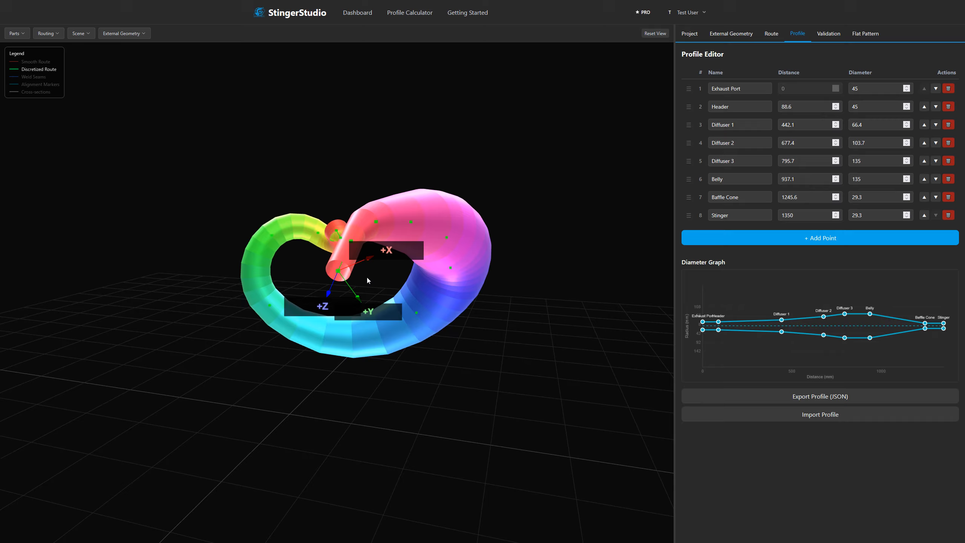
left_click(549, 298)
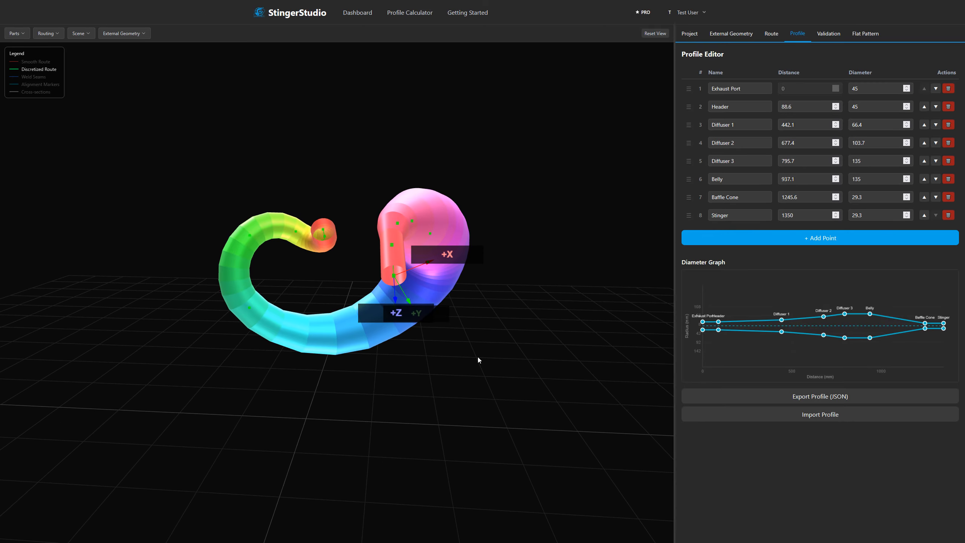
left_click_drag(478, 357, 564, 152)
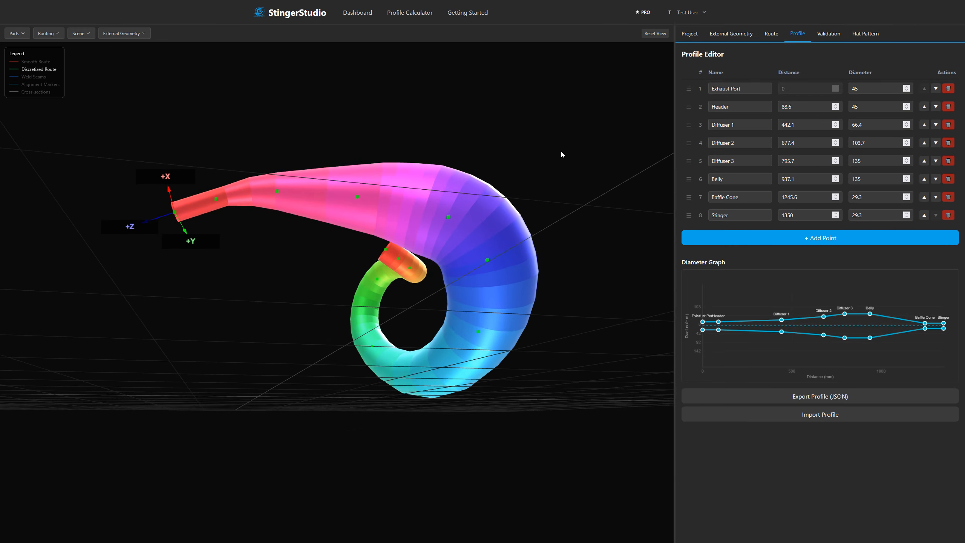
Set the pipe parts' material to Matte Black and show the motorcycle scan around them again.
left_click(22, 37)
left_click(41, 72)
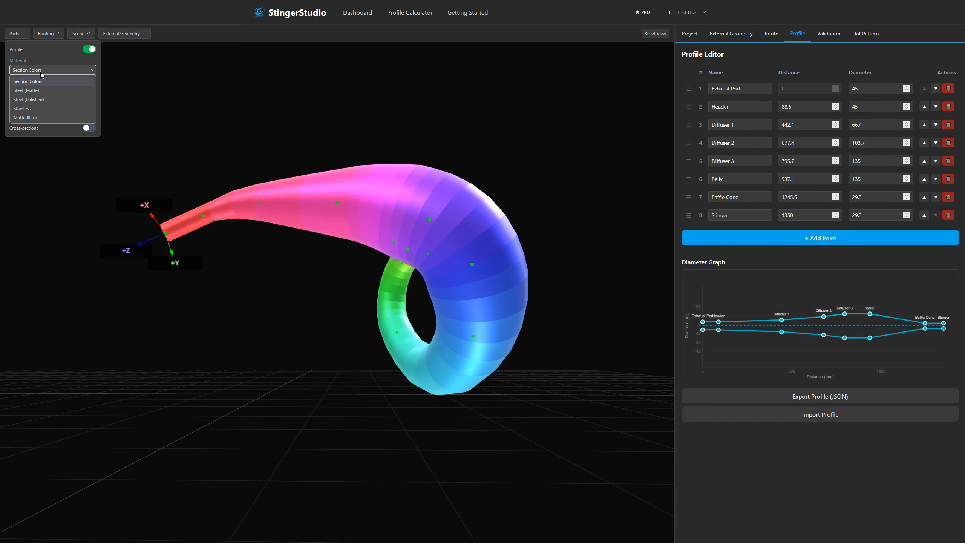
left_click(38, 118)
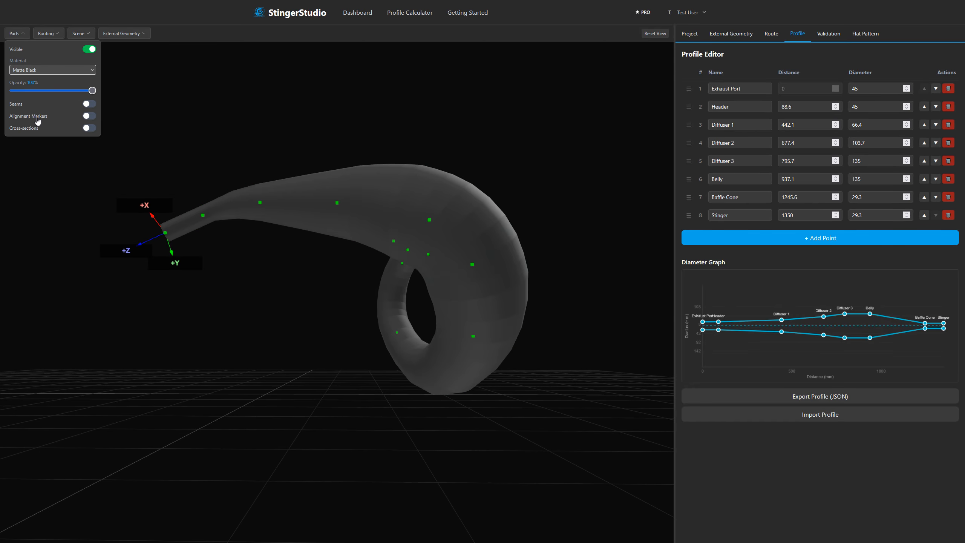
left_click(256, 307)
left_click(124, 33)
left_click(171, 49)
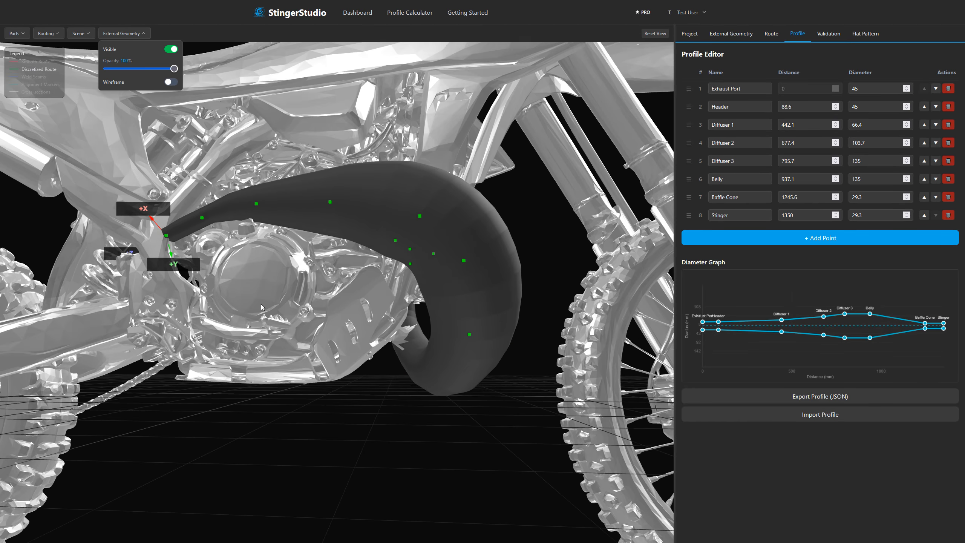
left_click_drag(260, 307, 281, 255)
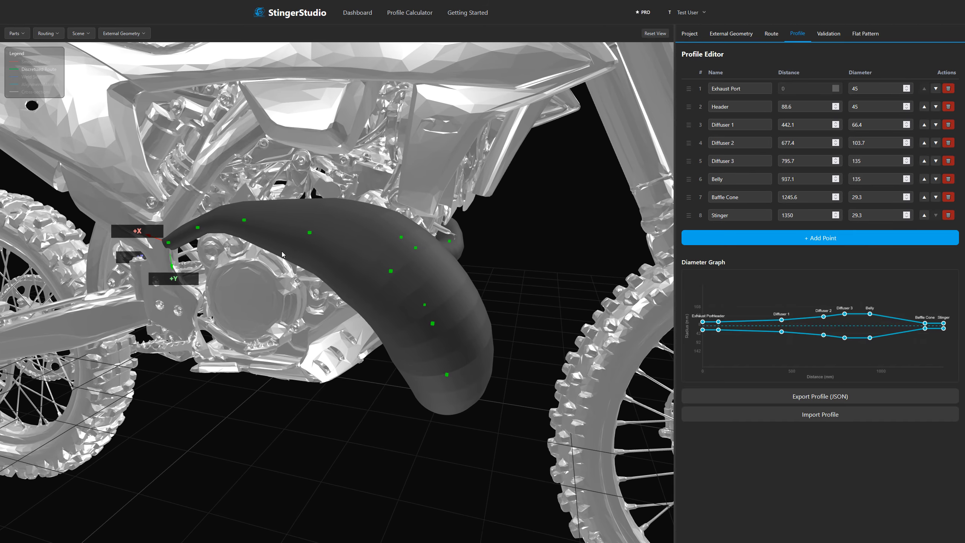
Inspect several parts between the belly and the baffle cone, and view the flat pattern of part 43.
left_click(352, 234)
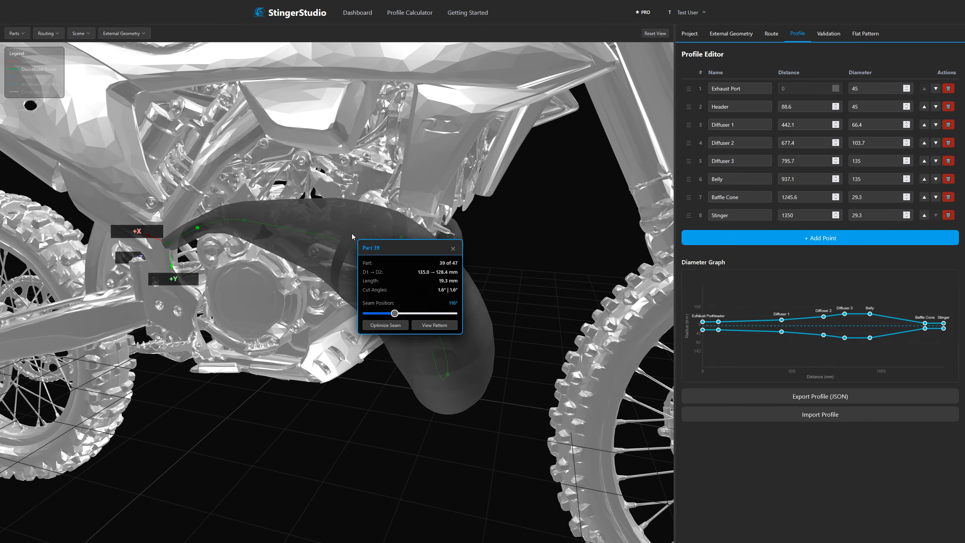
left_click(325, 224)
left_click(282, 216)
left_click(253, 219)
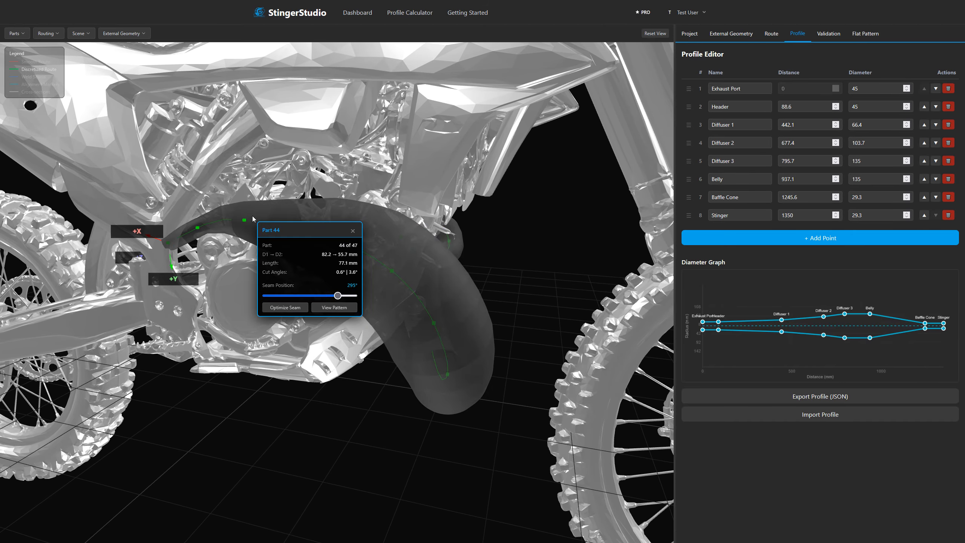
left_click(302, 212)
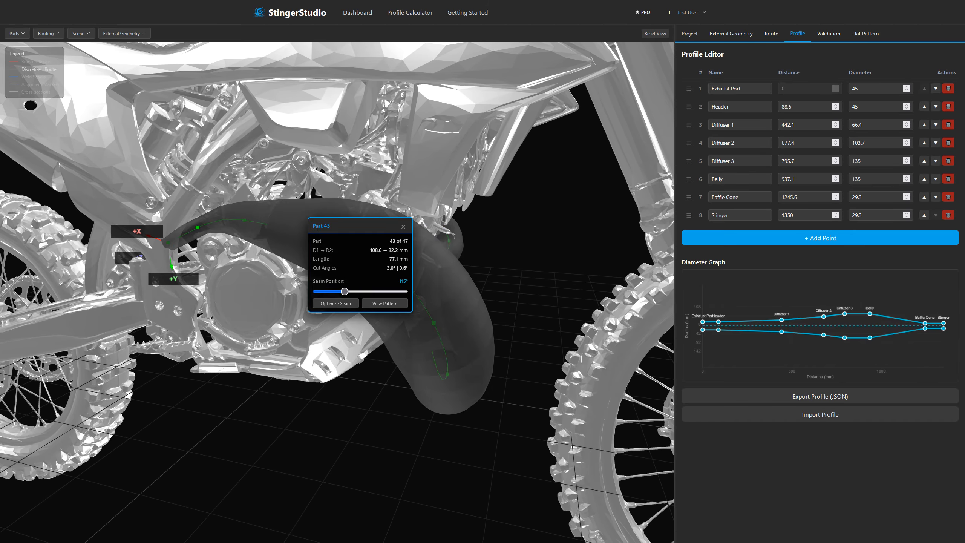
left_click(384, 303)
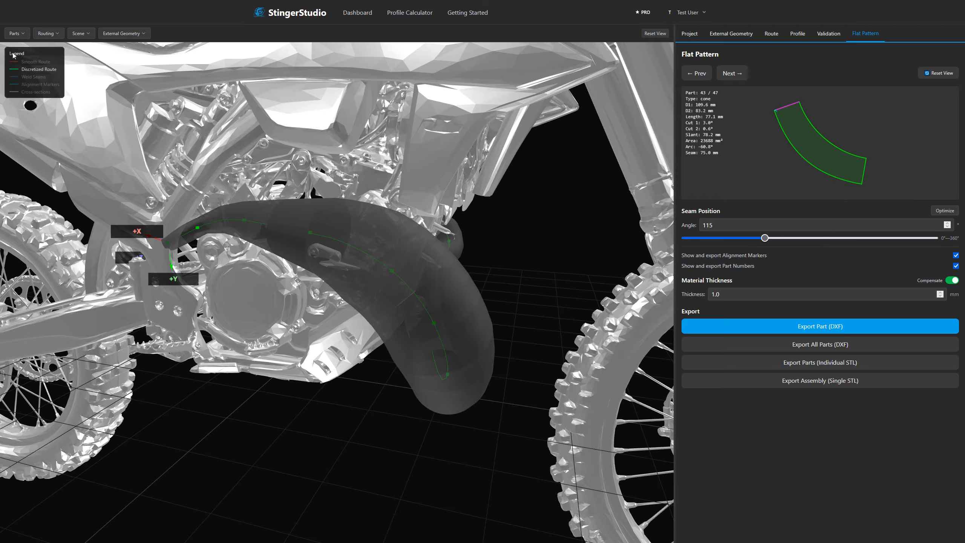
Turn on the seam display for the pipe parts.
left_click(15, 33)
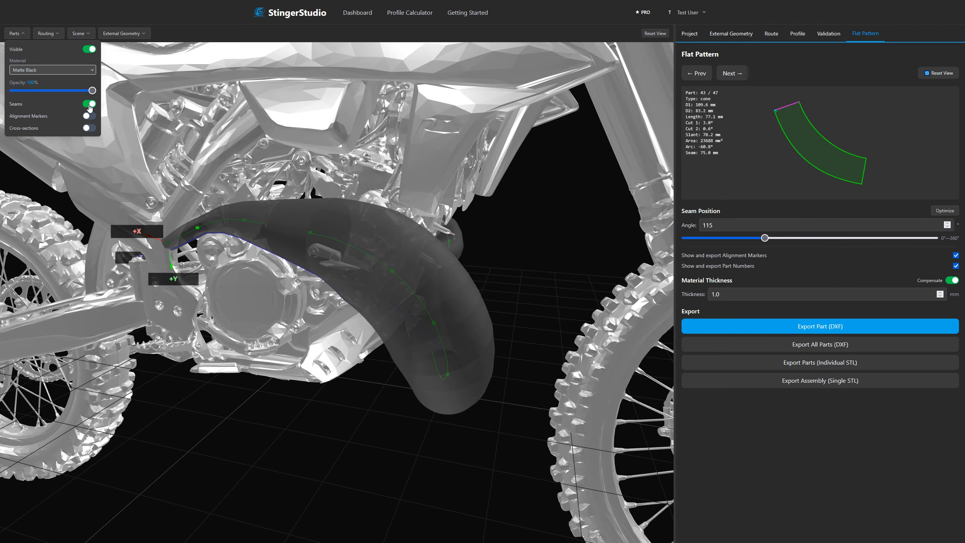
Select part 30 in the pipe's front bend and move its seam position to 207°.
left_click_drag(254, 301, 445, 256)
scroll(445, 255, "up", 5)
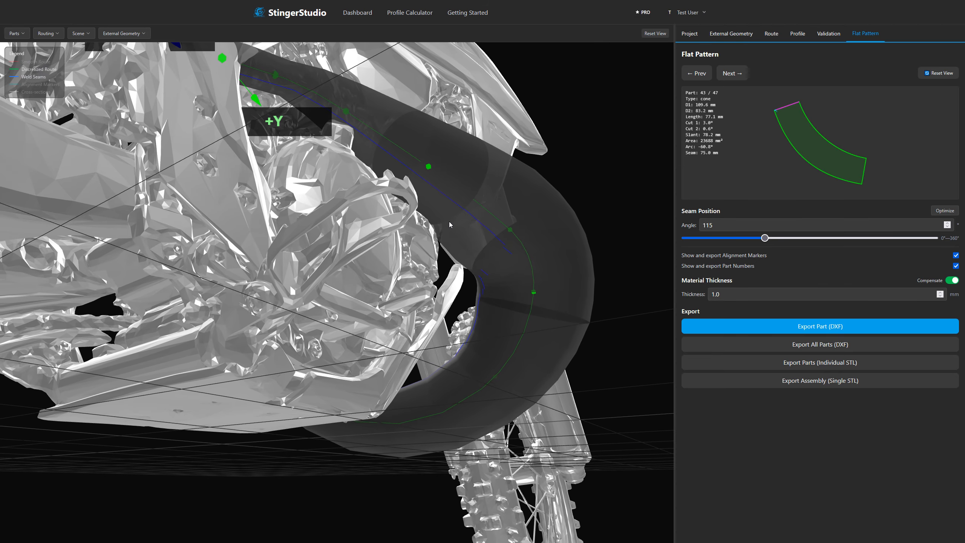
right_click_drag(449, 221, 396, 310)
scroll(422, 279, "up", 5)
right_click_drag(422, 278, 364, 375)
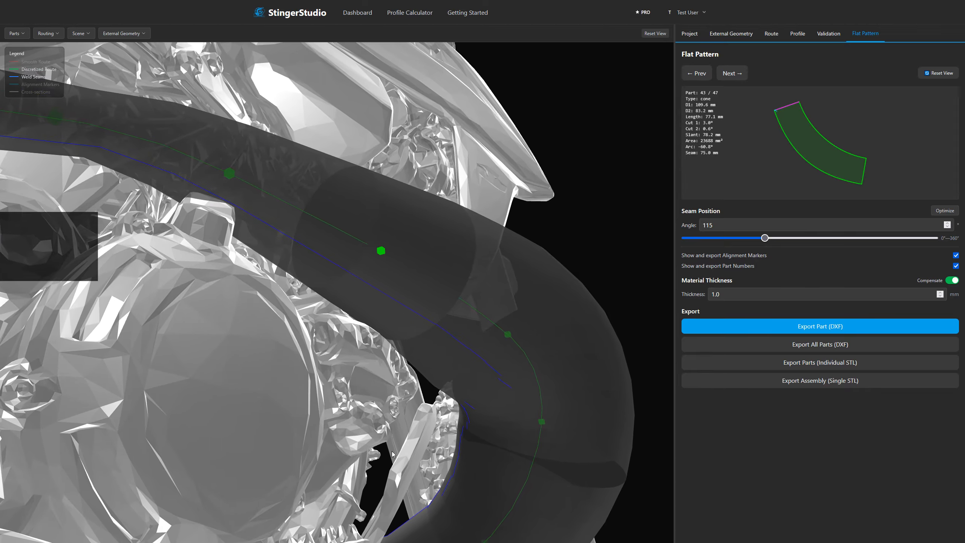
left_click_drag(392, 454, 400, 507)
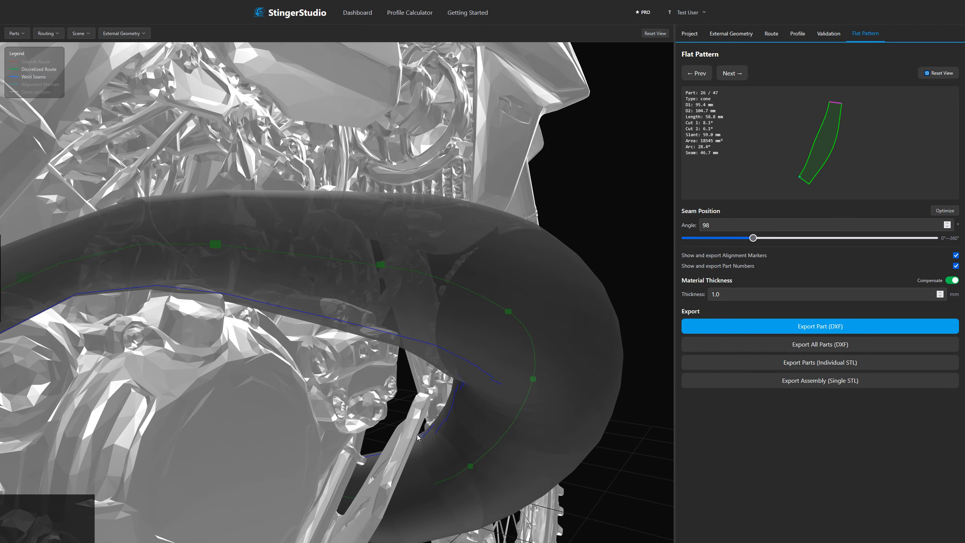
left_click(478, 429)
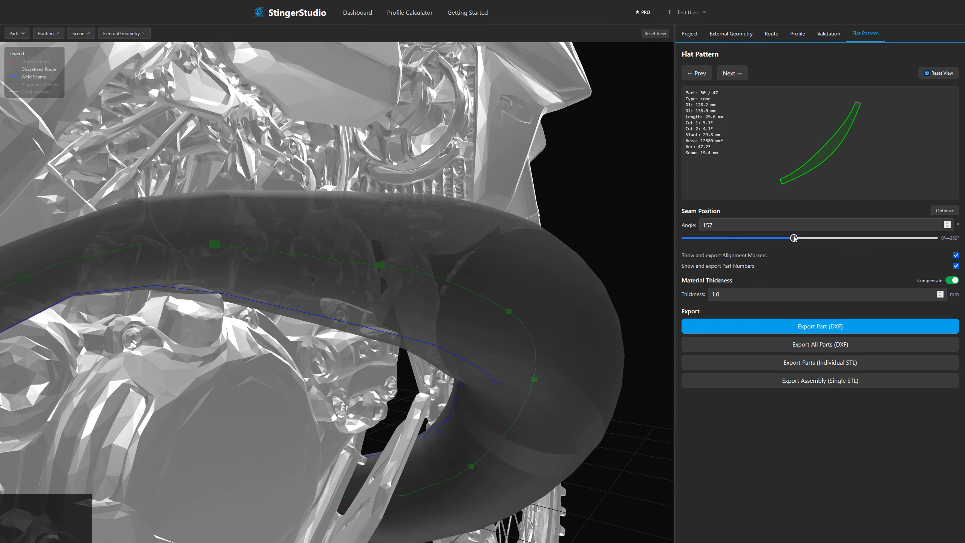
left_click_drag(793, 238, 829, 246)
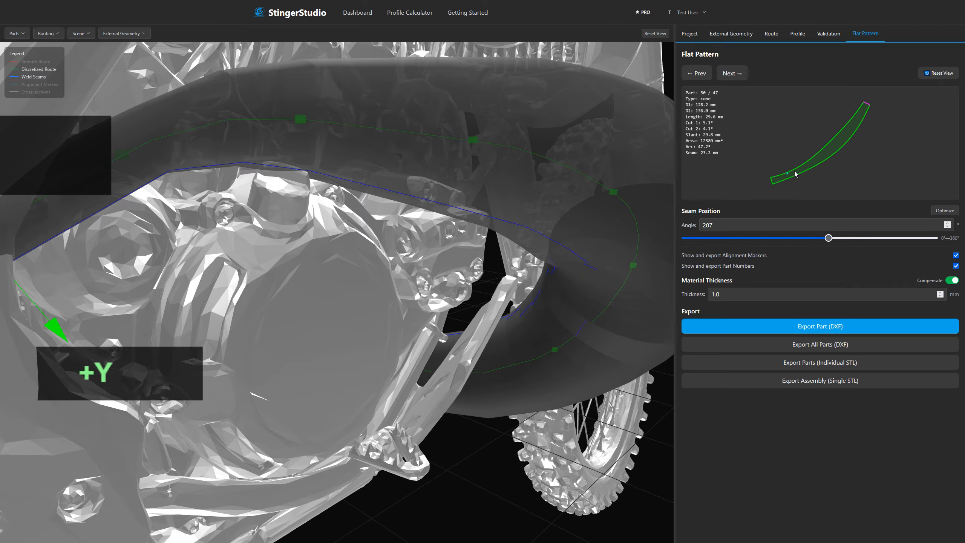
Examine the alignment marker on part 30's flat pattern and compare its seam on the pipe with neighbouring part 31.
scroll(795, 174, "up", 6)
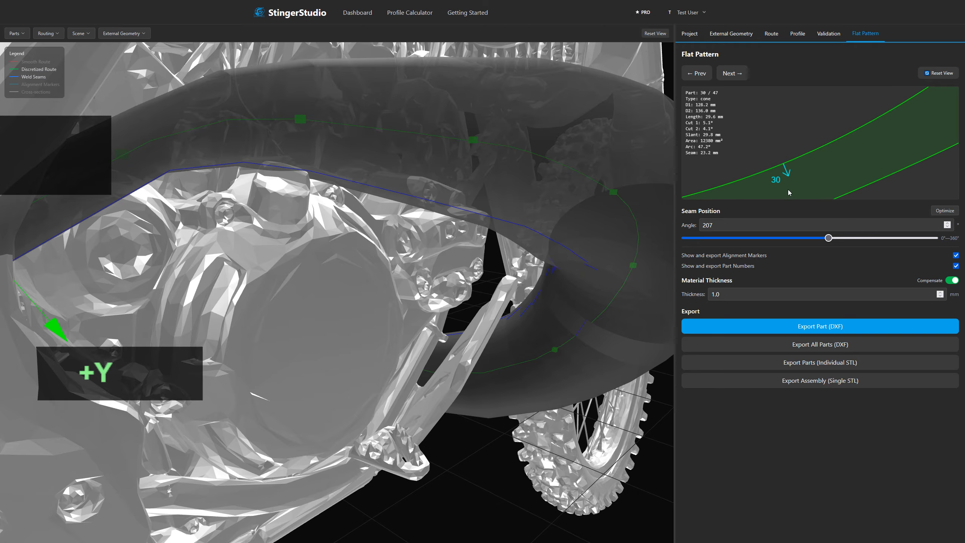
scroll(781, 185, "down", 2)
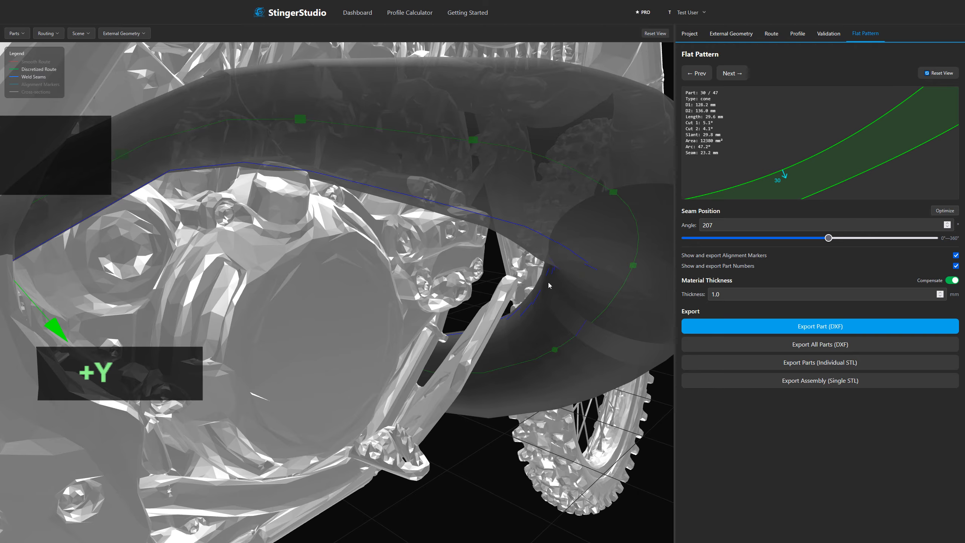
left_click_drag(548, 283, 542, 276)
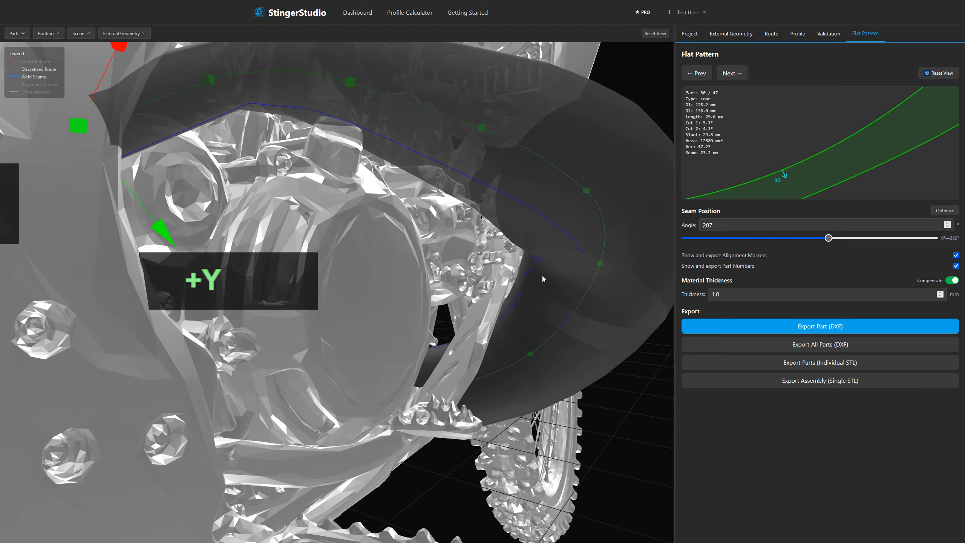
scroll(543, 275, "up", 4)
left_click(585, 271)
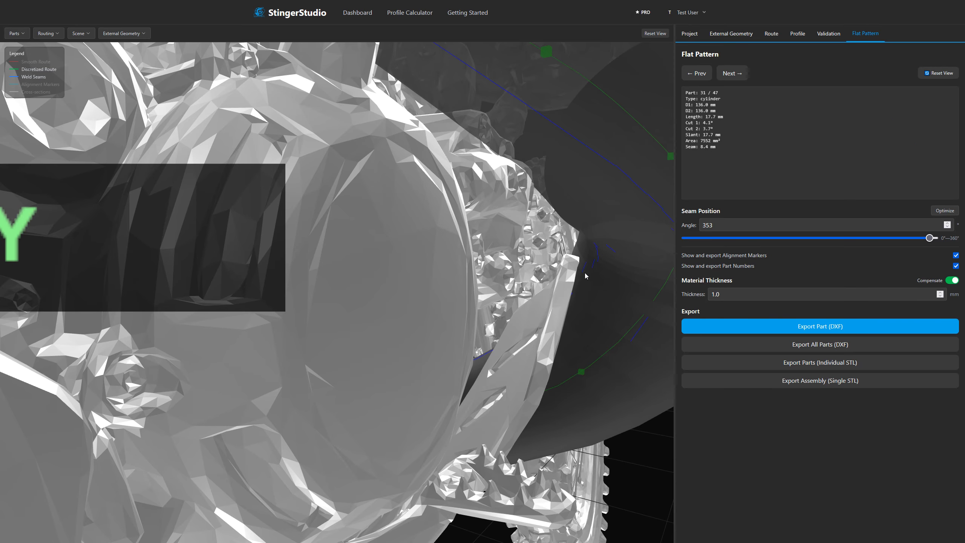
left_click(648, 323)
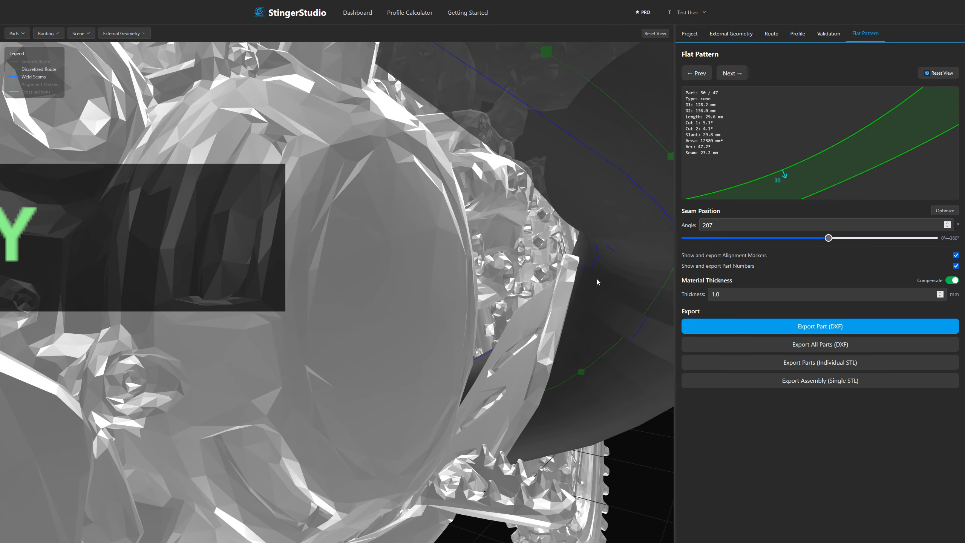
scroll(460, 282, "down", 5)
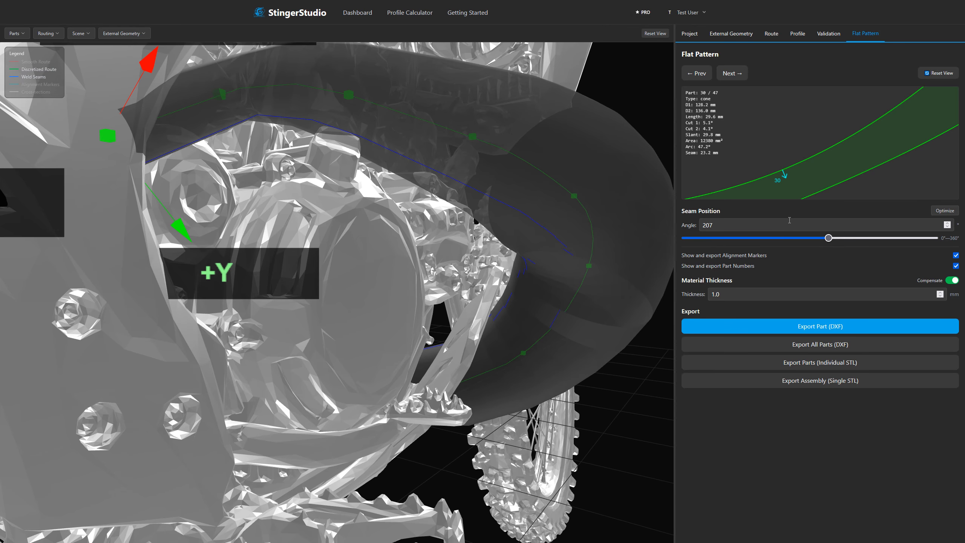
Set part 30's seam position back to 157° and check the alignment marker on its flat pattern.
left_click_drag(824, 239, 794, 243)
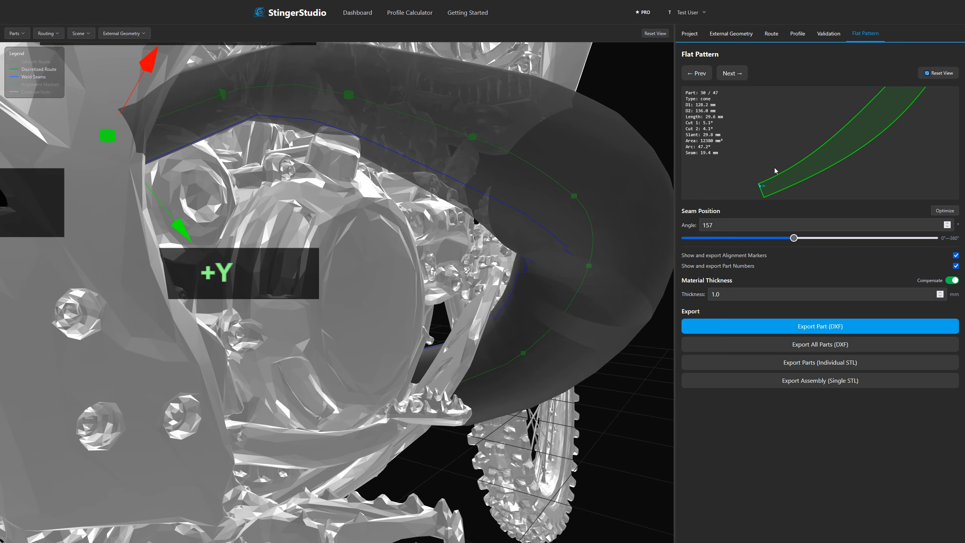
scroll(791, 178, "up", 3)
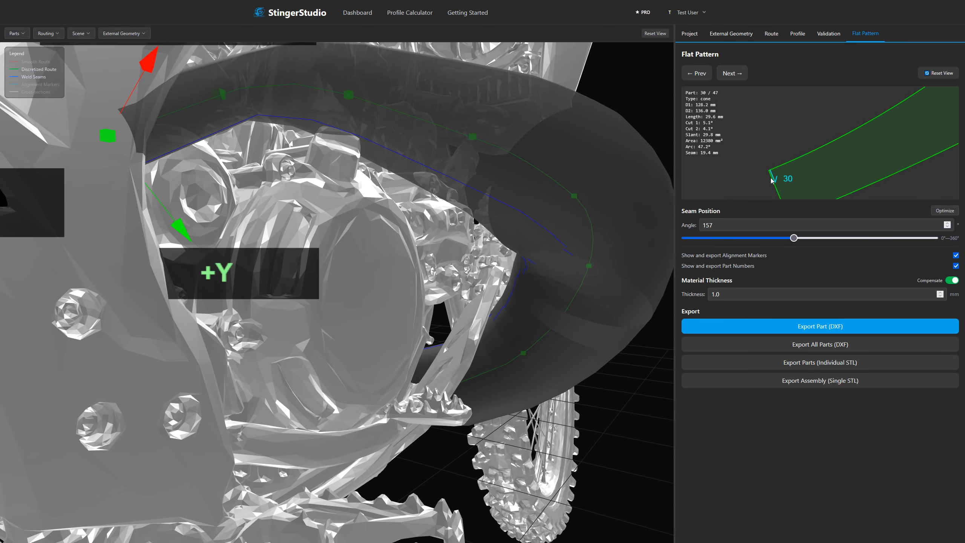
left_click_drag(427, 314, 290, 366)
scroll(392, 315, "down", 6)
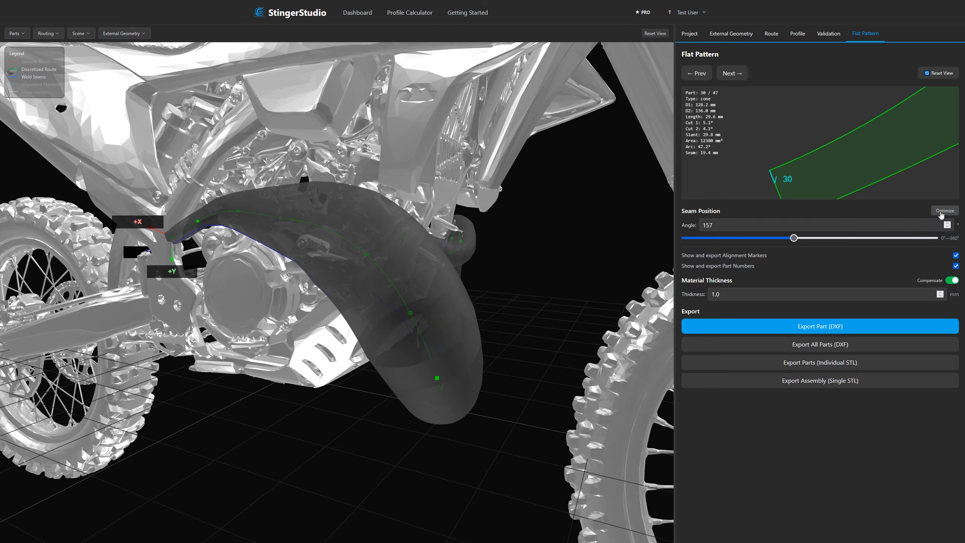
Select part 21 on the upward run beside the front wheel and set its seam position to 270°.
left_click_drag(515, 284, 486, 277)
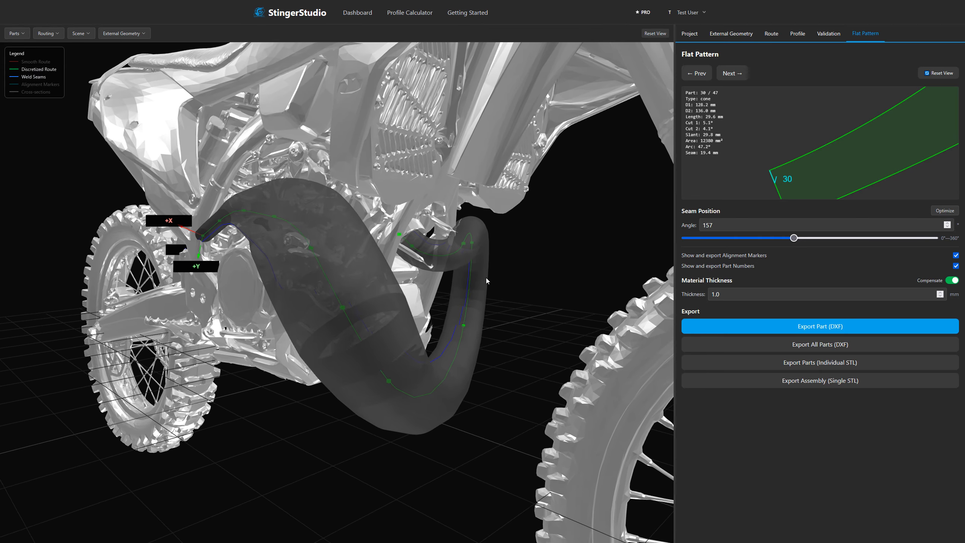
left_click(464, 313)
left_click(467, 322)
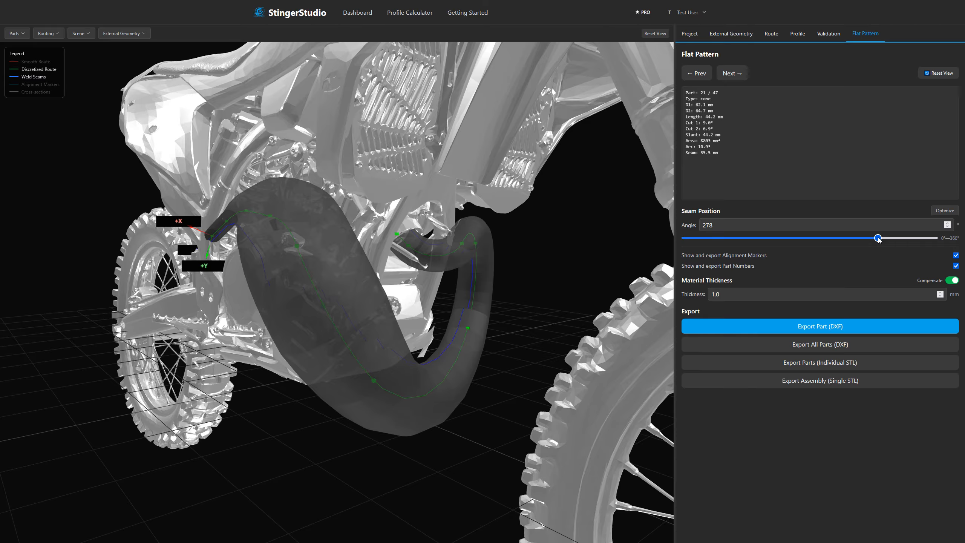
left_click(944, 75)
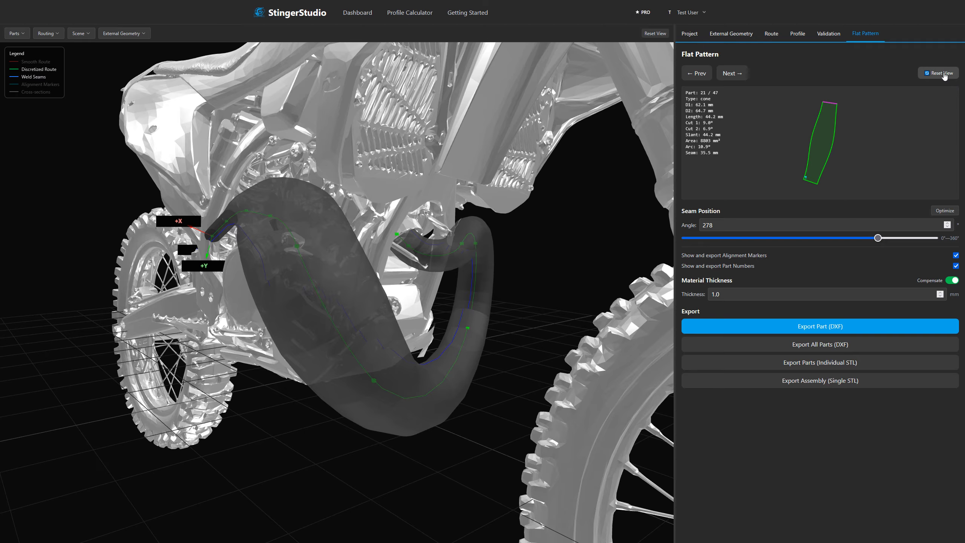
scroll(459, 320, "up", 2)
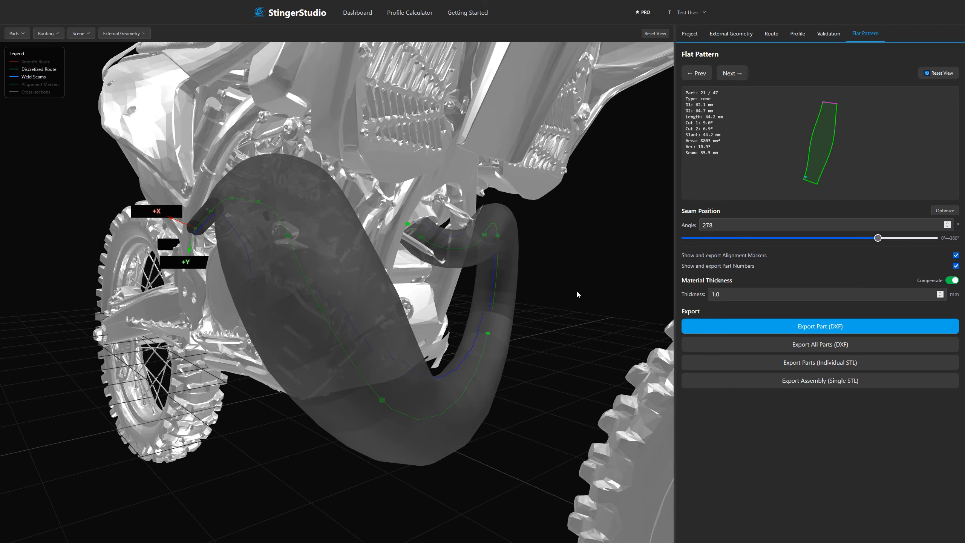
left_click_drag(874, 238, 950, 259)
Turn on the alignment marker display for the pipe parts.
left_click(14, 34)
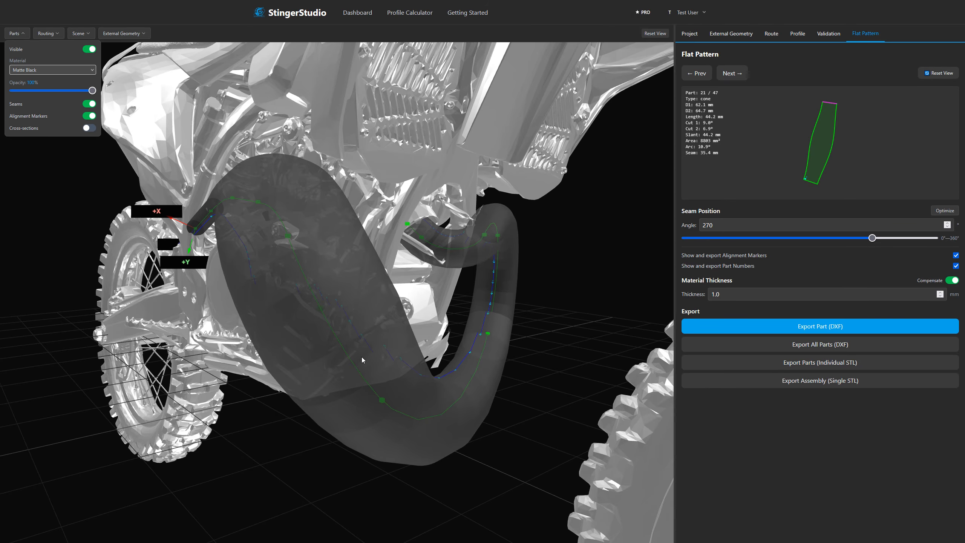
left_click_drag(202, 361, 291, 336)
scroll(518, 234, "up", 8)
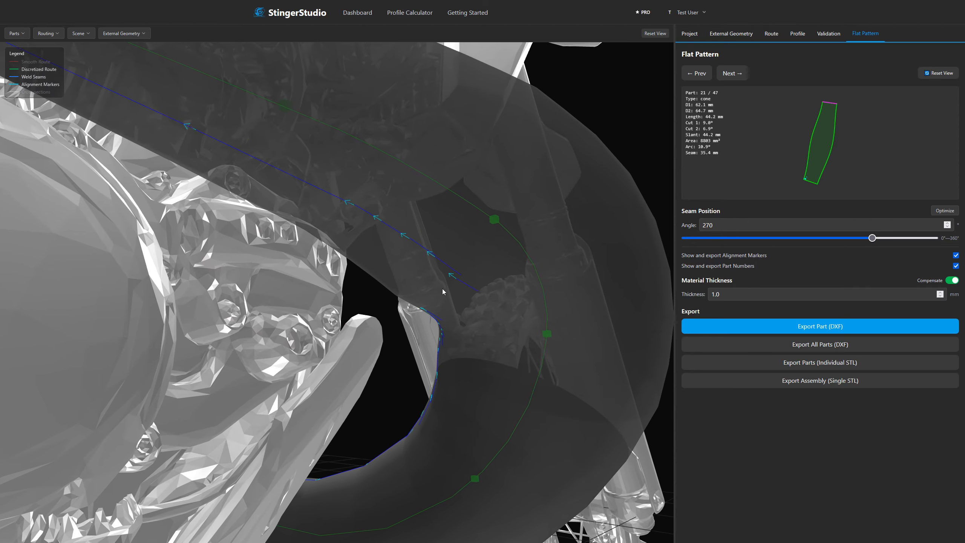
Set part 39's seam position to 113° and examine the alignment marker and part number on its flat pattern.
left_click(426, 275)
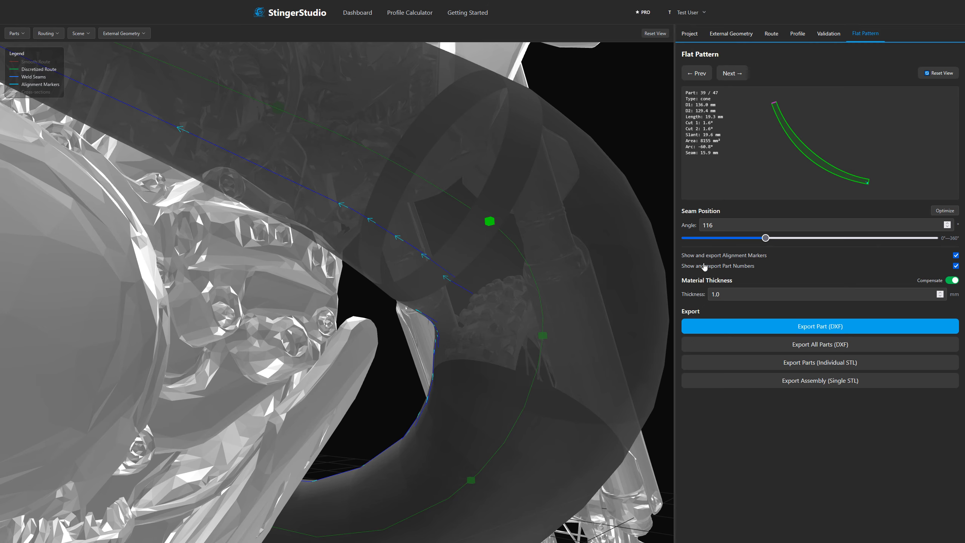
mouse_move(764, 238)
left_mouse_down()
mouse_move(774, 239)
mouse_move(765, 245)
left_mouse_up()
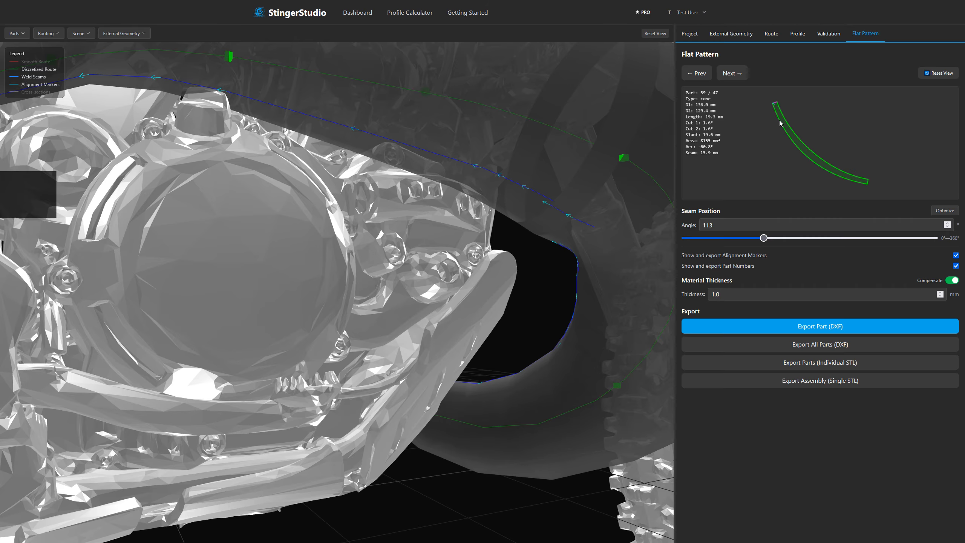
scroll(762, 126, "up", 5)
left_click_drag(762, 127, 773, 157)
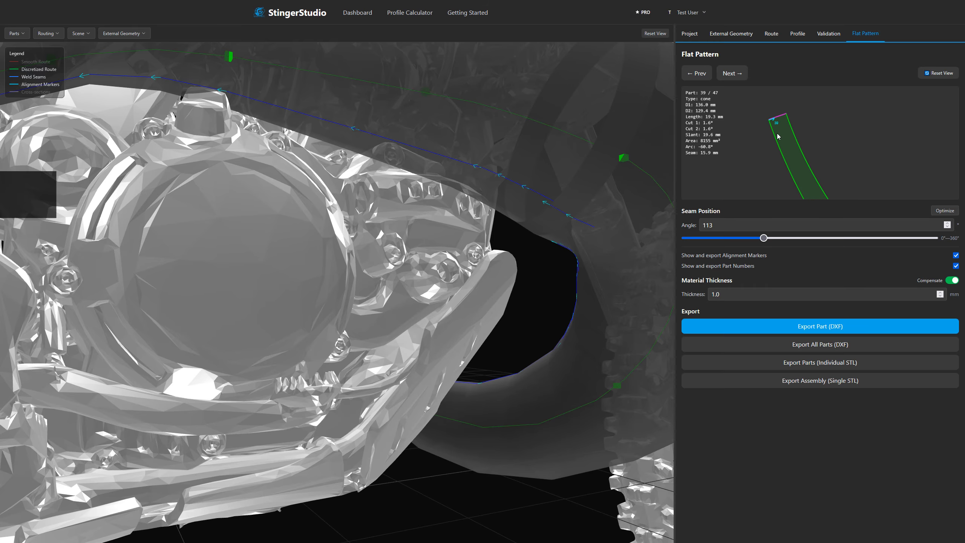
scroll(770, 124, "up", 6)
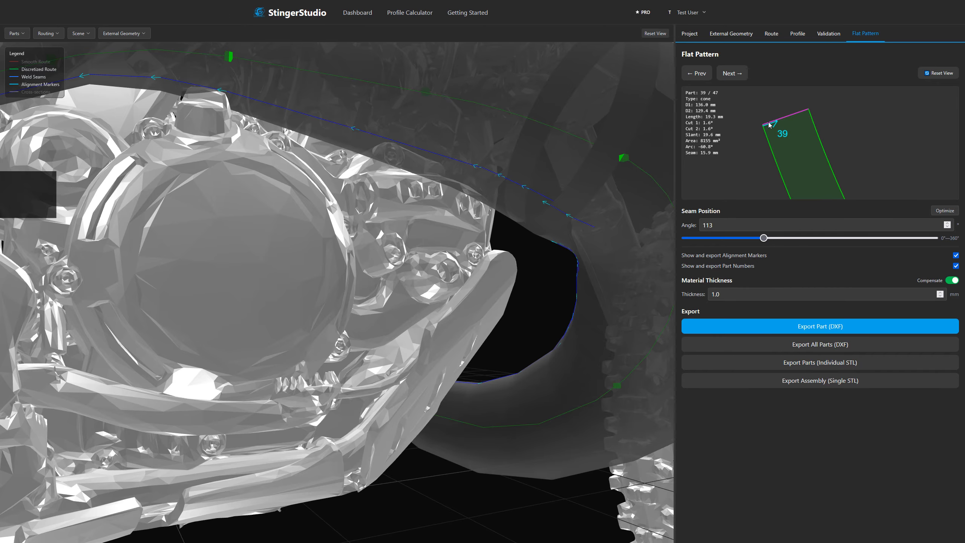
scroll(768, 122, "down", 4)
left_click(946, 72)
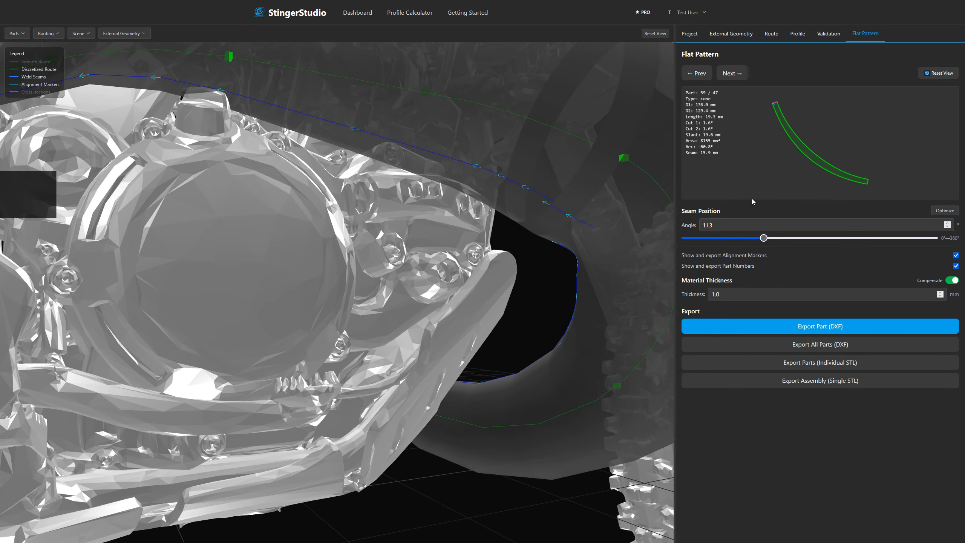
scroll(458, 310, "down", 8)
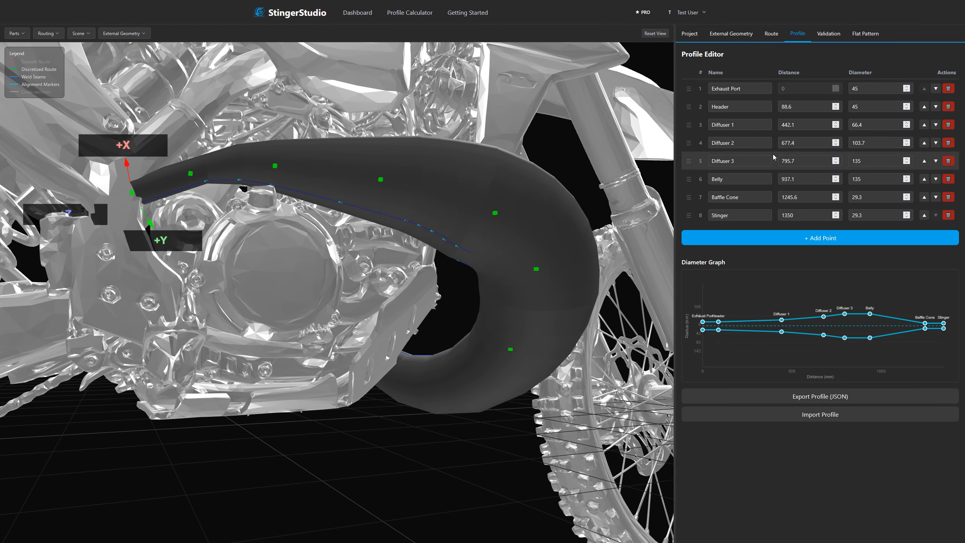
Set the diameters of Diffuser 3 and Belly to 125 in the pipe profile.
left_click(858, 161)
key("BackSpace")
type("2")
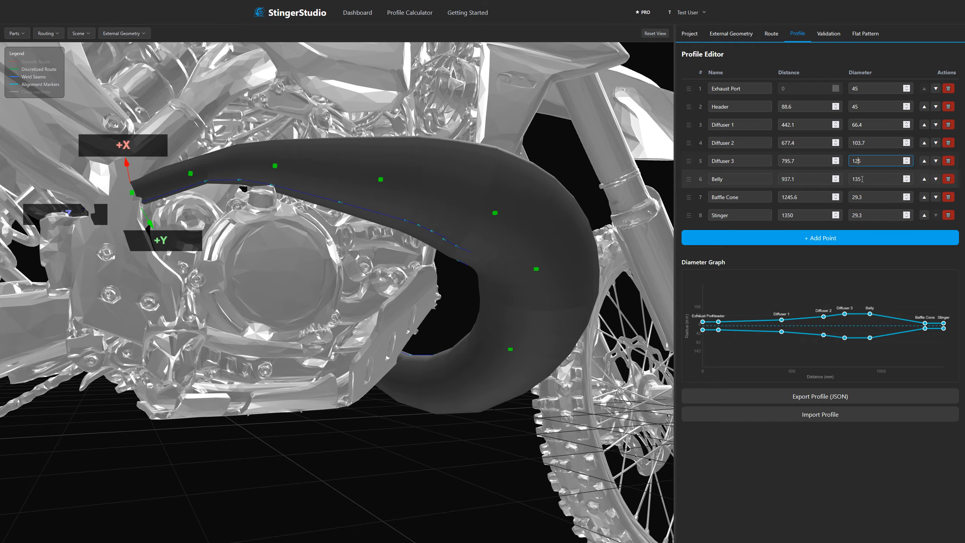
left_click_drag(855, 179, 858, 179)
type("2")
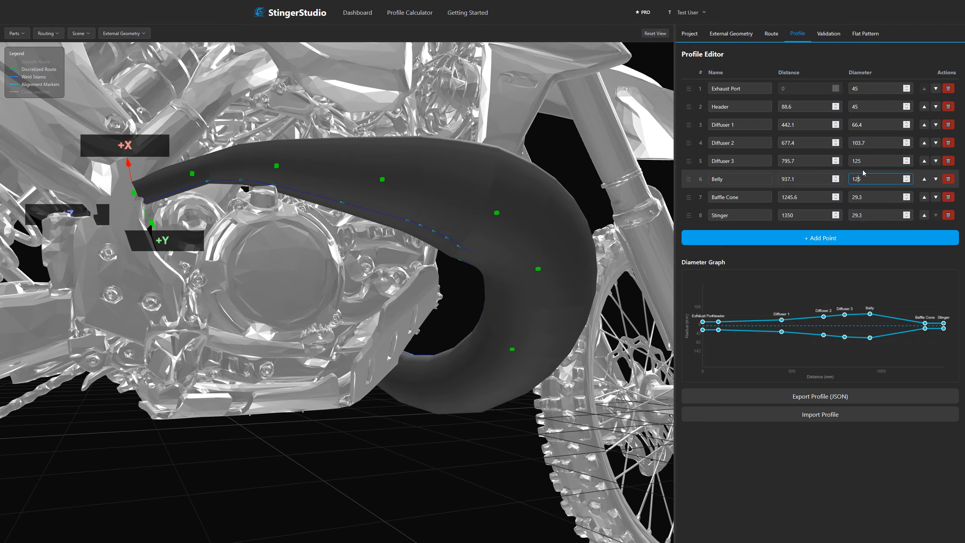
Set the diameters of Baffle Cone and Stinger to 25 in the pipe profile.
left_click_drag(486, 275, 436, 267)
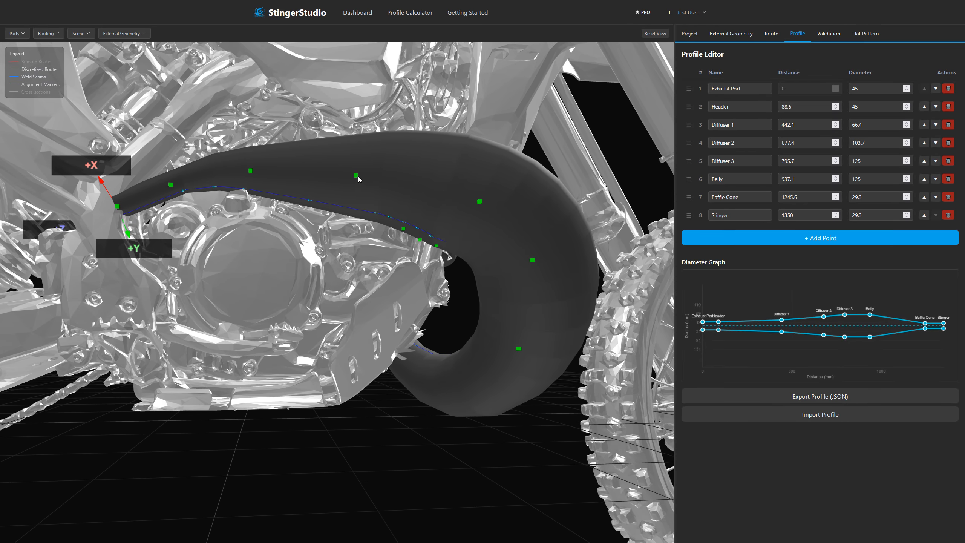
double_click(854, 198)
type("25")
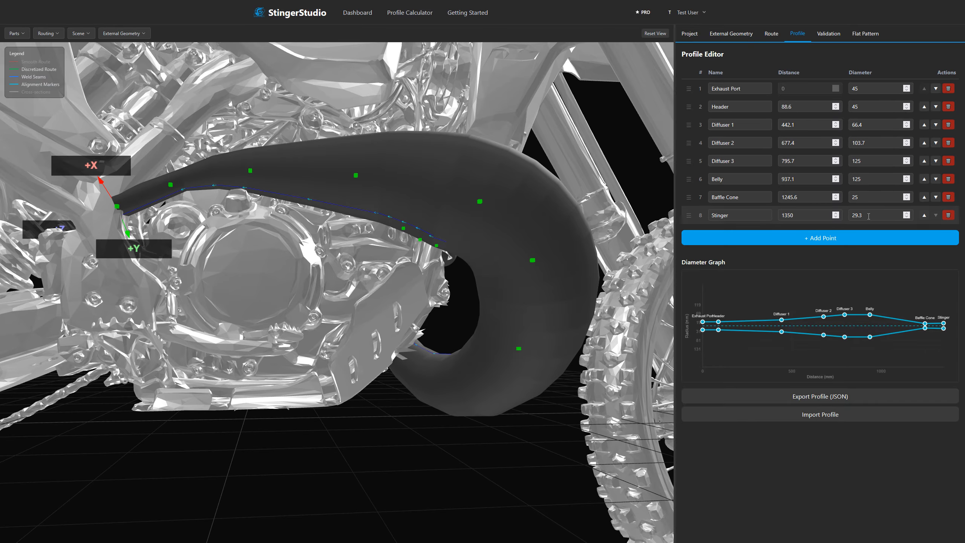
double_click(856, 215)
type("25")
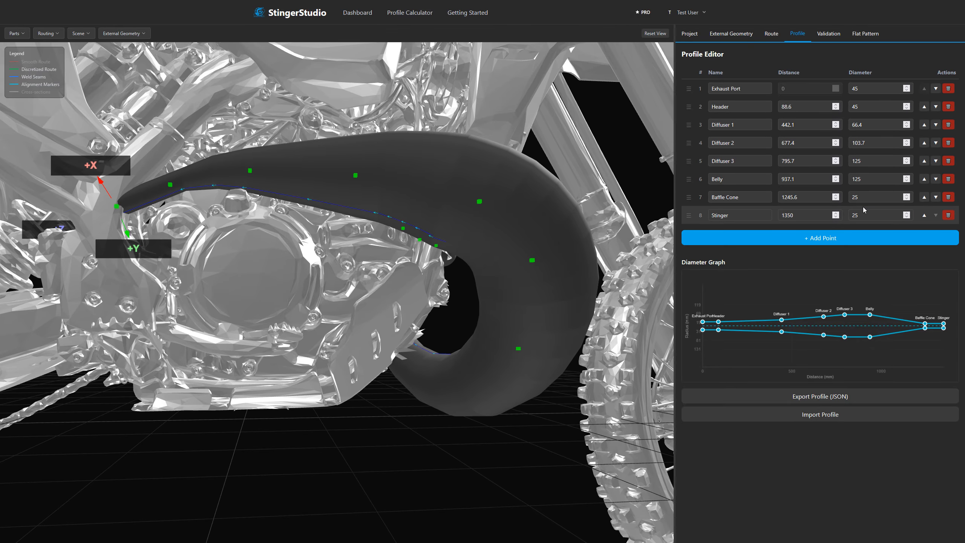
Open the flat pattern of part 39 and set the material thickness to 1.5 mm.
left_click_drag(264, 228, 335, 280)
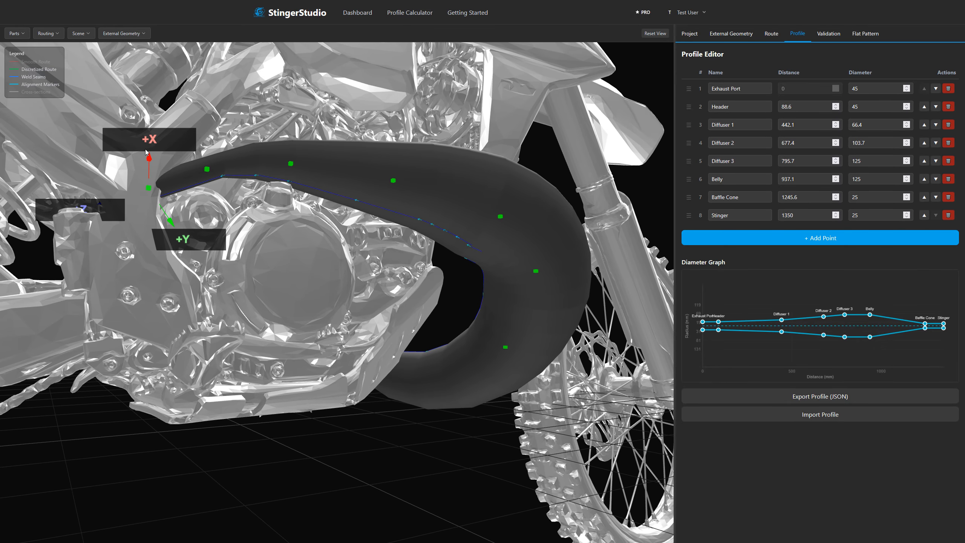
left_click(314, 196)
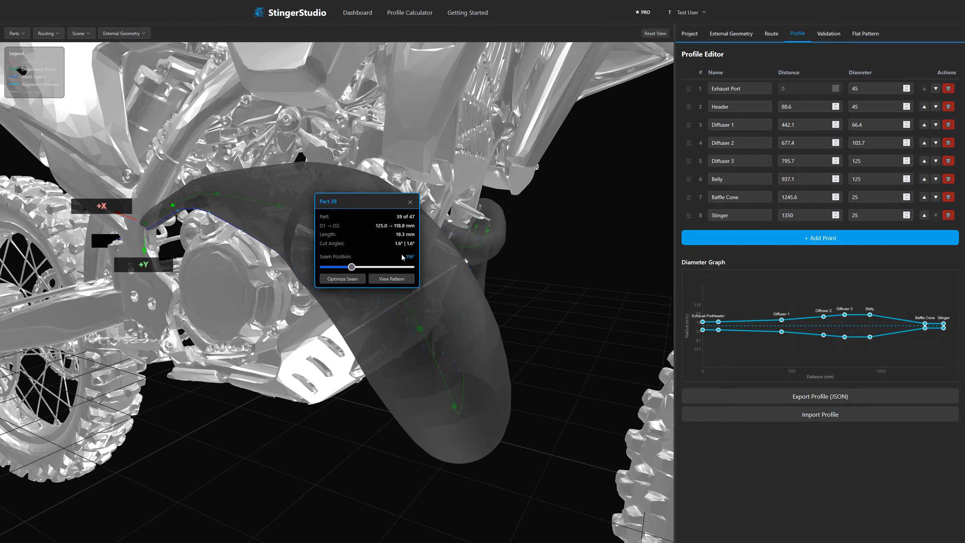
left_click(390, 280)
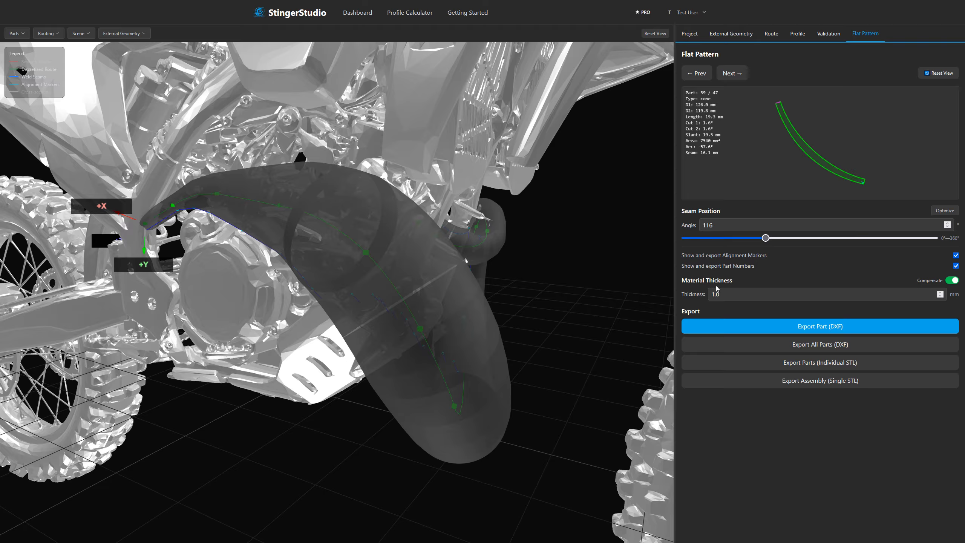
mouse_move(717, 296)
left_mouse_down()
mouse_move(729, 291)
mouse_move(708, 296)
left_mouse_up()
type("5")
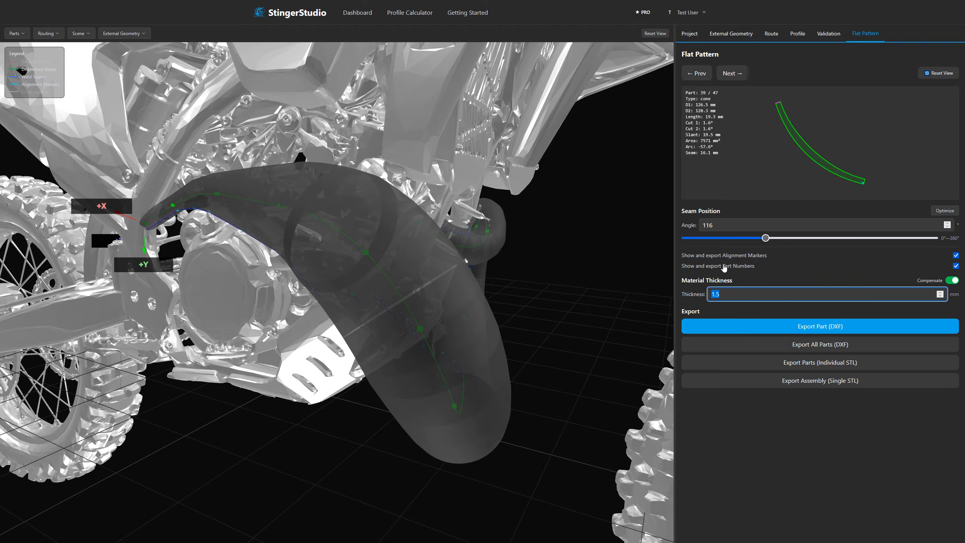